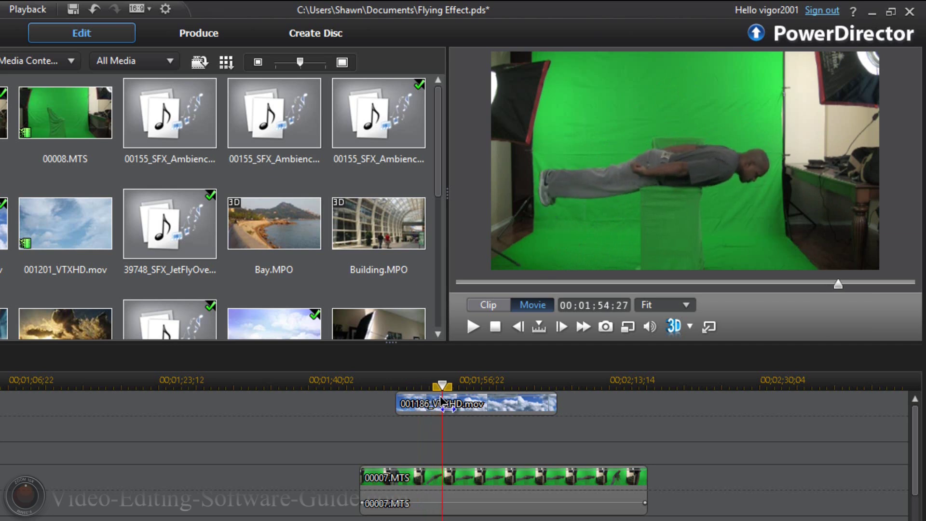
# Move the 001186_VTXHD.mov sky clip on track 1 so it starts at the playhead, 00;01;55;00.
pyautogui.click(483, 482)
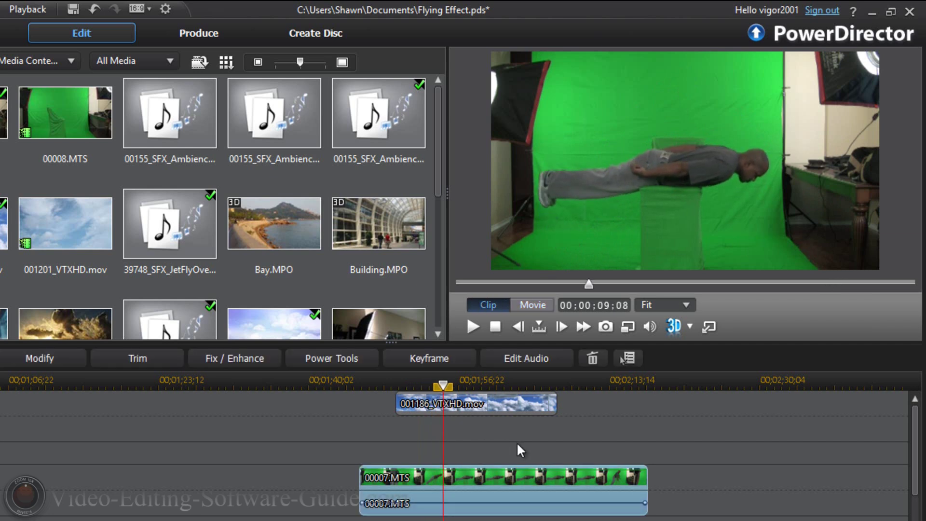
pyautogui.click(482, 401)
pyautogui.moveTo(481, 404); pyautogui.dragTo(532, 416)
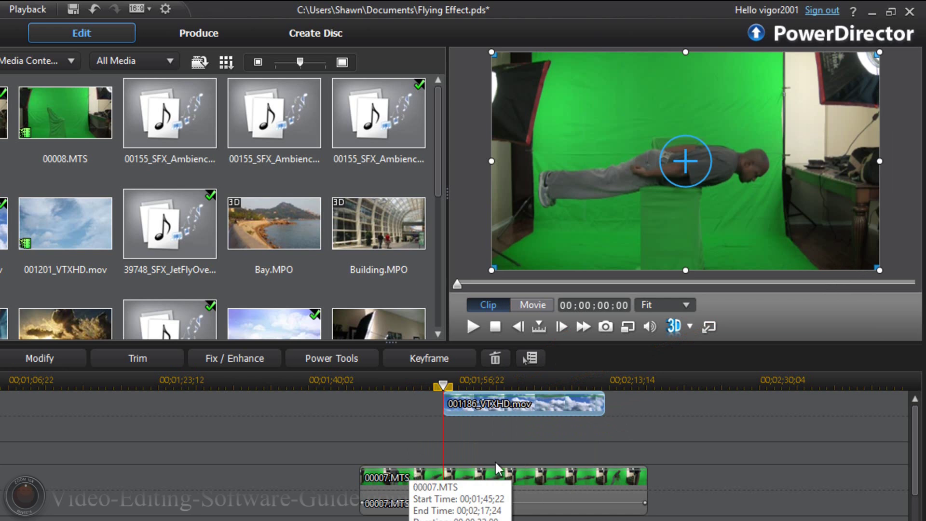
# Split both the sky clip and the 00007.MTS green-screen clip at 00;02;10;16.
pyautogui.click(443, 385)
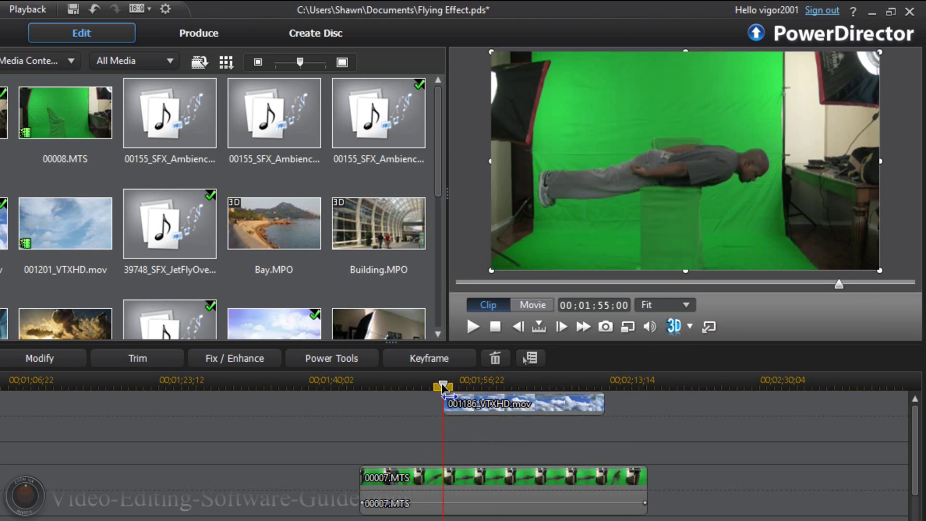
pyautogui.moveTo(452, 385); pyautogui.dragTo(582, 389)
pyautogui.click(582, 395)
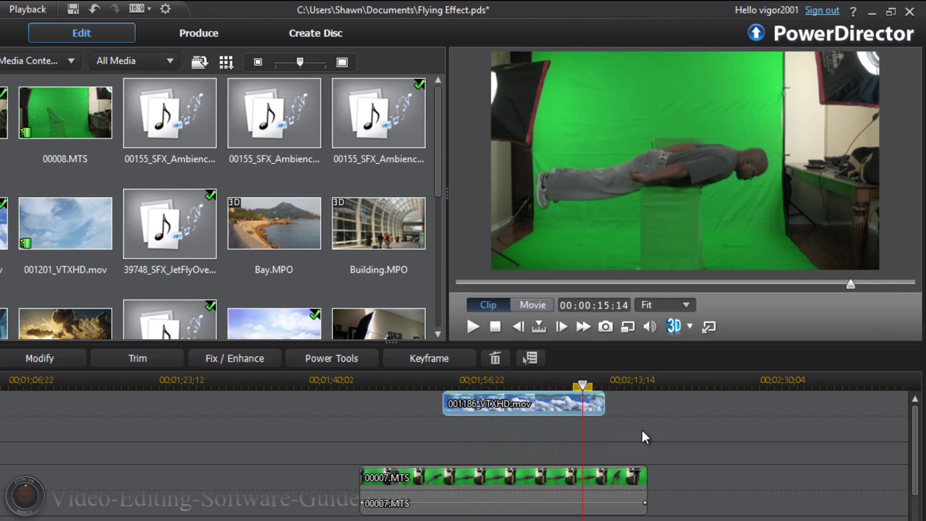
pyautogui.click(530, 446)
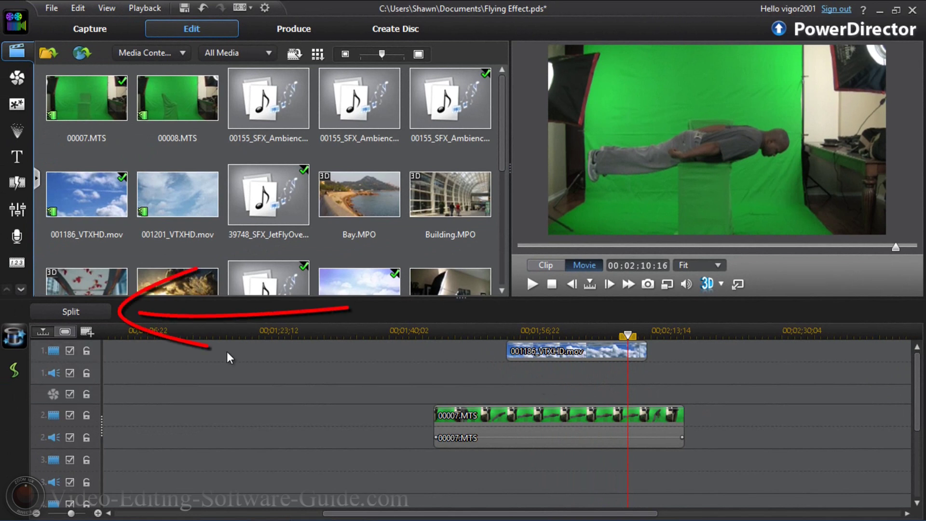
pyautogui.click(92, 312)
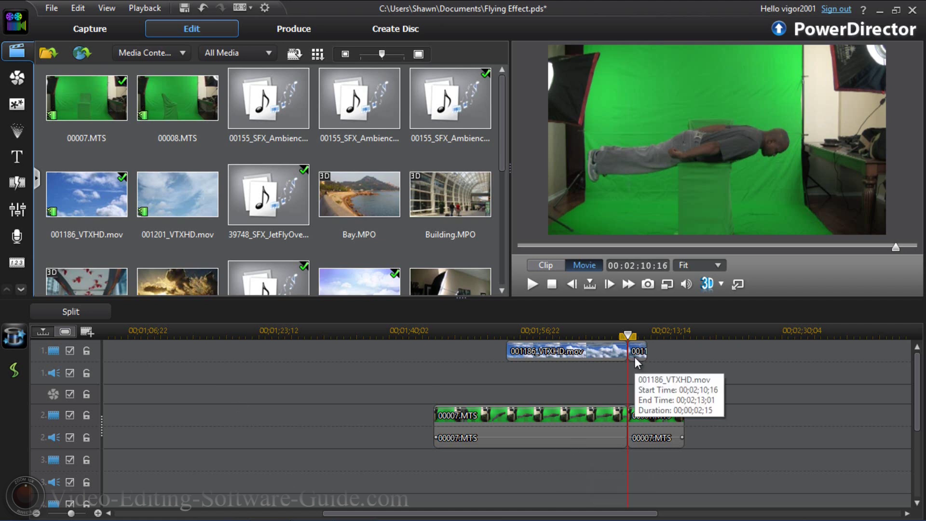
# Delete the short trailing pieces of the sky clip and 00007.MTS together.
pyautogui.keyDown('ctrl'); pyautogui.click(655, 417); pyautogui.keyUp('ctrl')
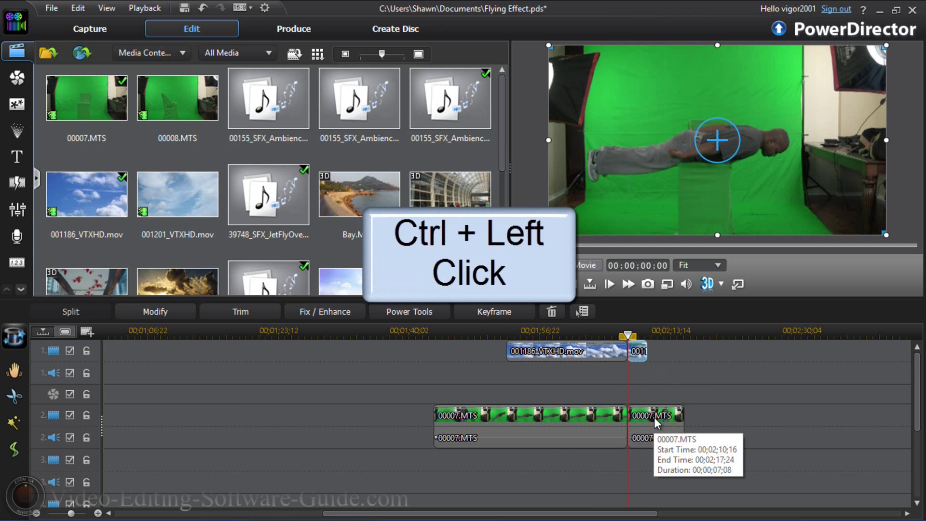
pyautogui.keyDown('ctrl'); pyautogui.click(655, 420); pyautogui.keyUp('ctrl')
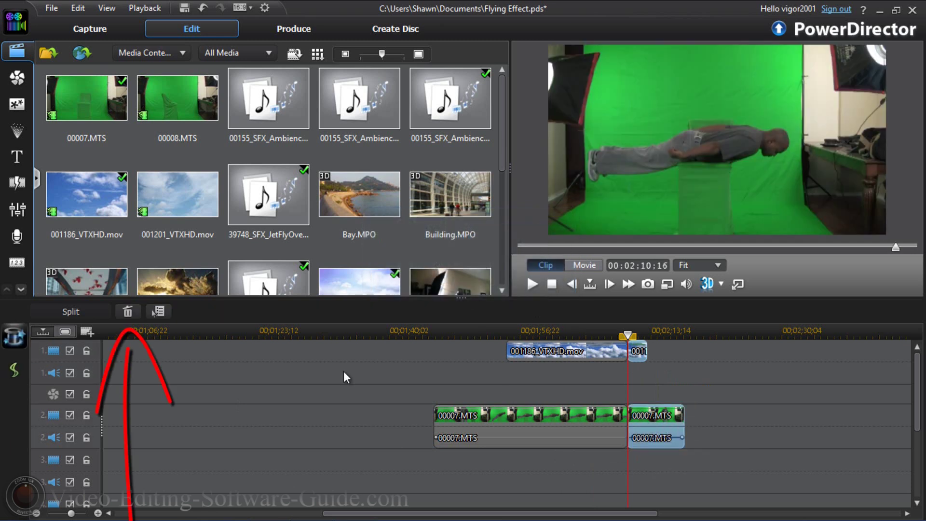
pyautogui.click(129, 313)
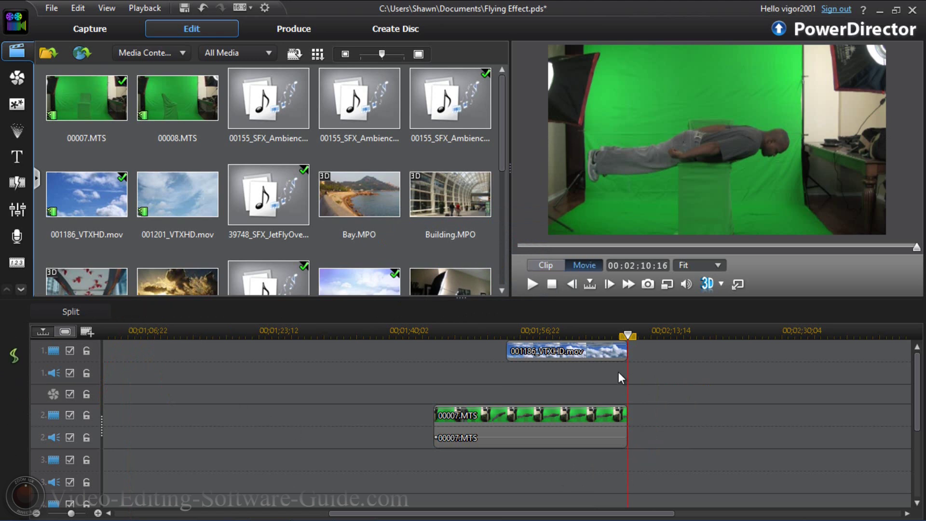
# Split 00007.MTS at the start of the sky clip, 00;01;55;00.
pyautogui.click(444, 334)
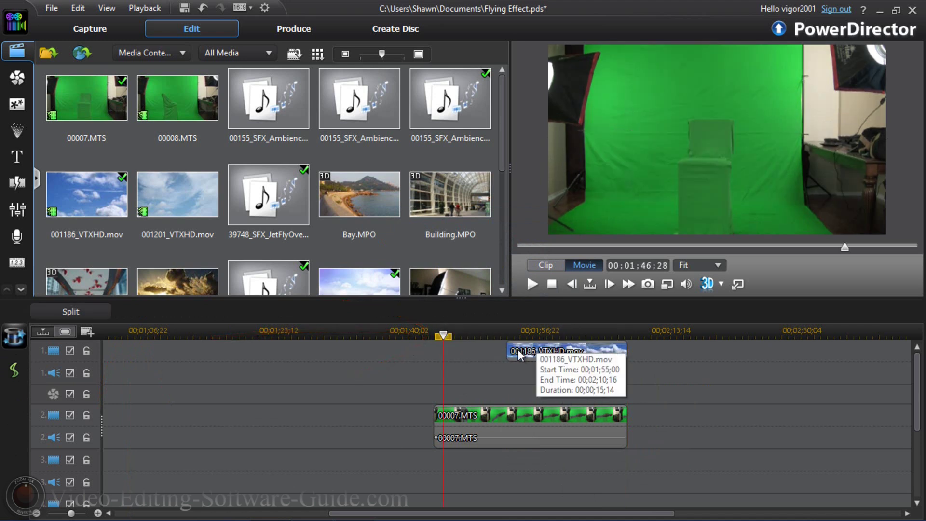
pyautogui.click(517, 349)
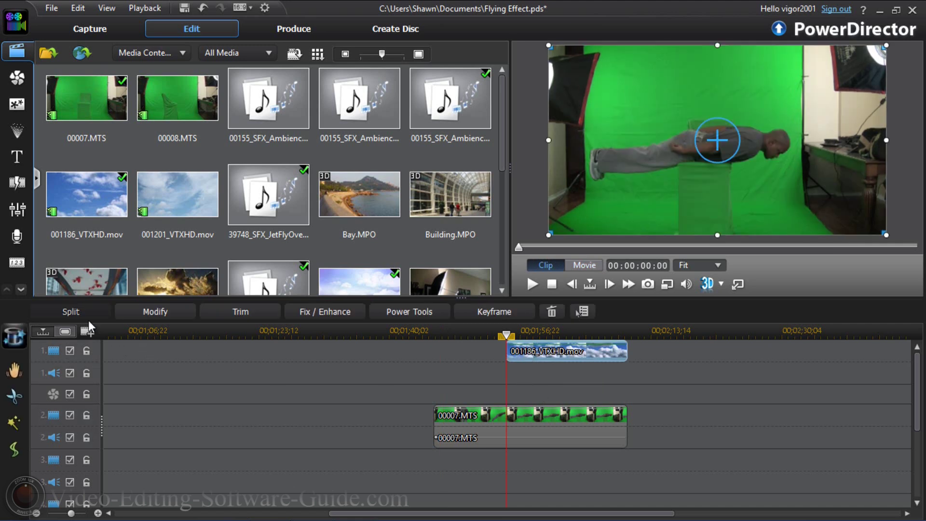
pyautogui.click(551, 429)
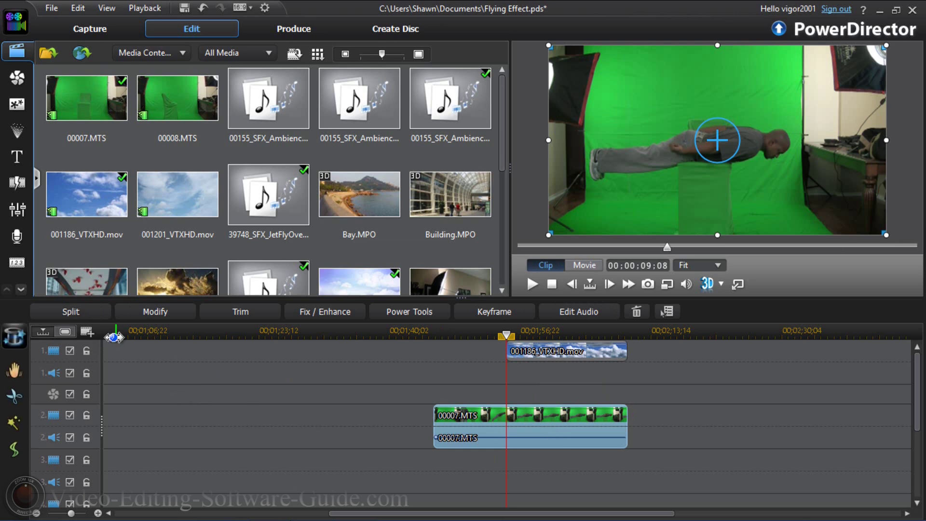
pyautogui.click(86, 313)
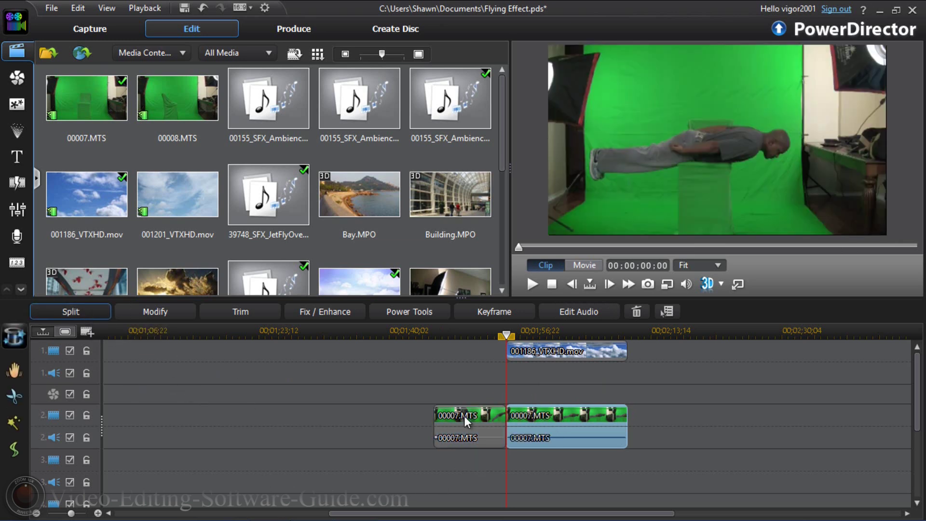
# Remove the leading piece of 00007.MTS before the sky clip and leave the gap.
pyautogui.click(466, 420)
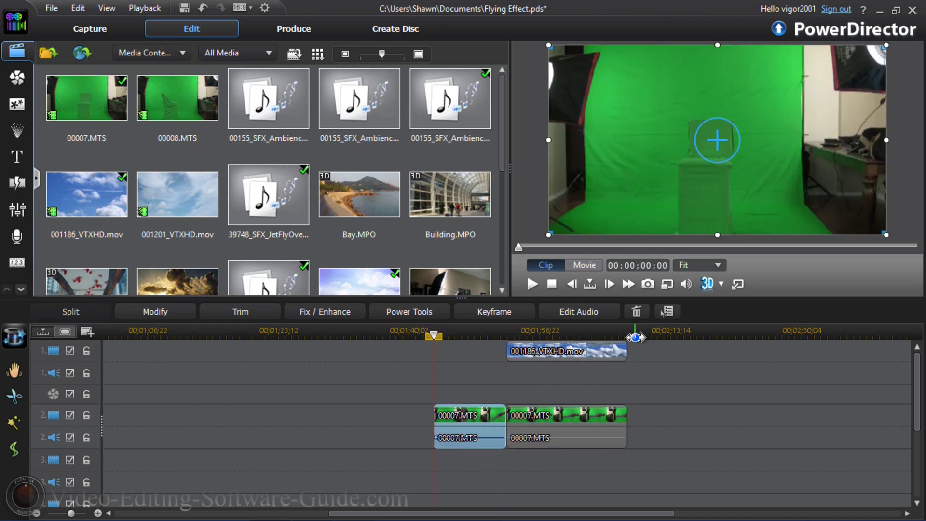
pyautogui.click(636, 314)
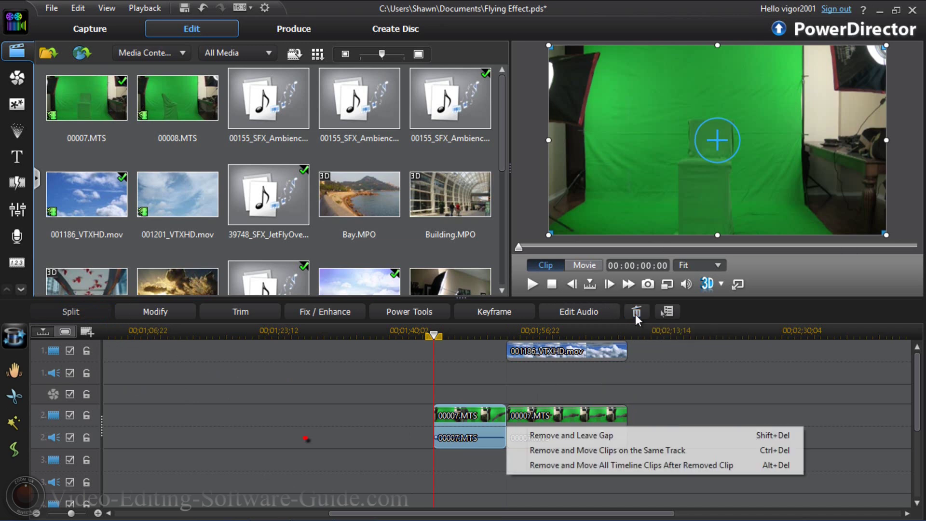
pyautogui.click(581, 434)
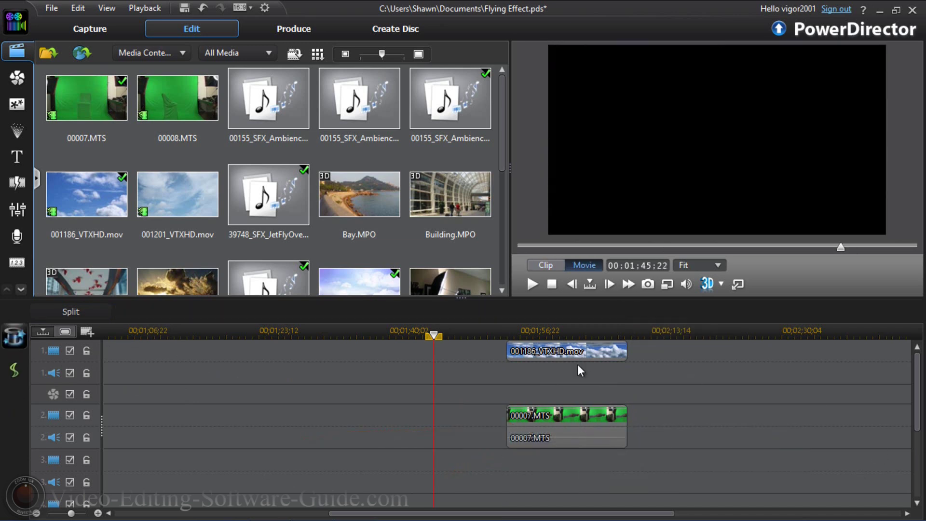
# Play back the trimmed movie from 00:01:53:08 for a few seconds, pausing inside the overlapping clips.
pyautogui.click(492, 334)
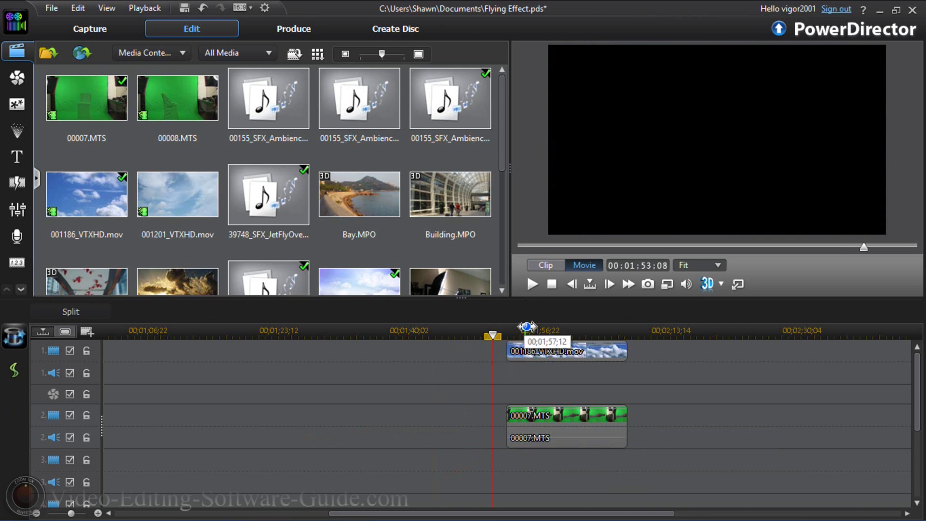
pyautogui.click(533, 285)
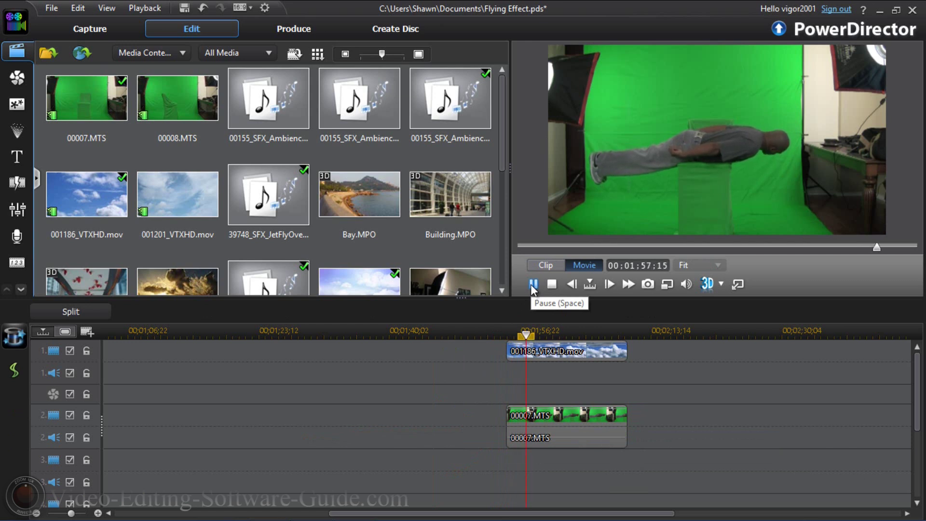
pyautogui.click(532, 286)
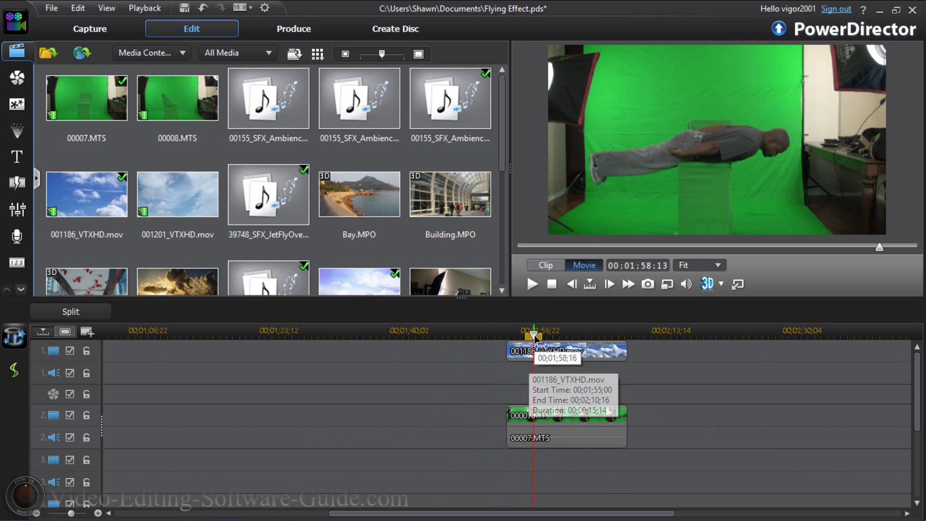
# Open the 00007.MTS clip for modification with its Chroma Key settings expanded.
pyautogui.click(552, 417)
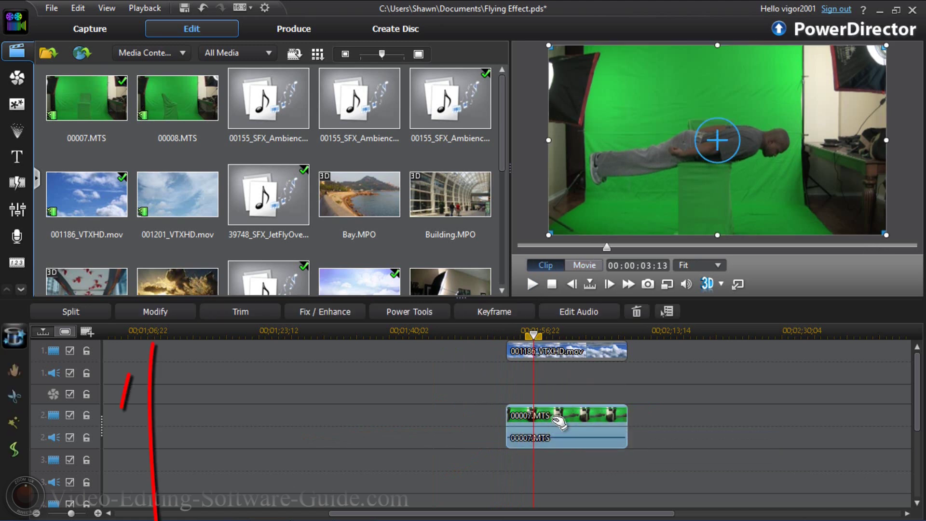
pyautogui.click(160, 313)
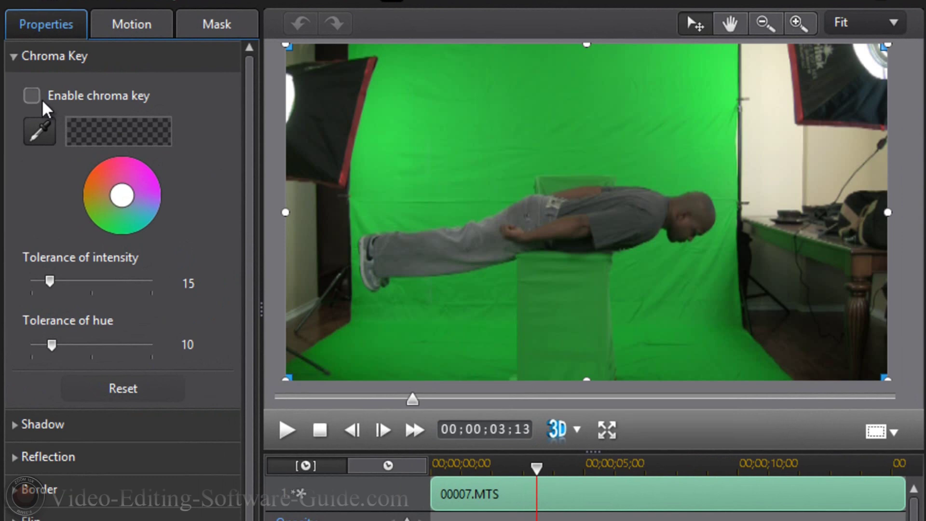
pyautogui.click(19, 59)
pyautogui.click(19, 58)
pyautogui.click(19, 58)
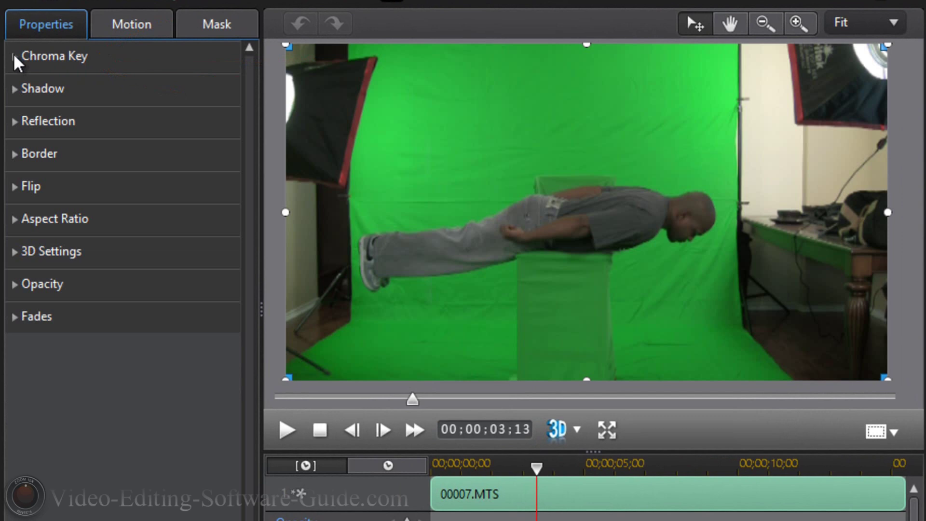
pyautogui.click(17, 58)
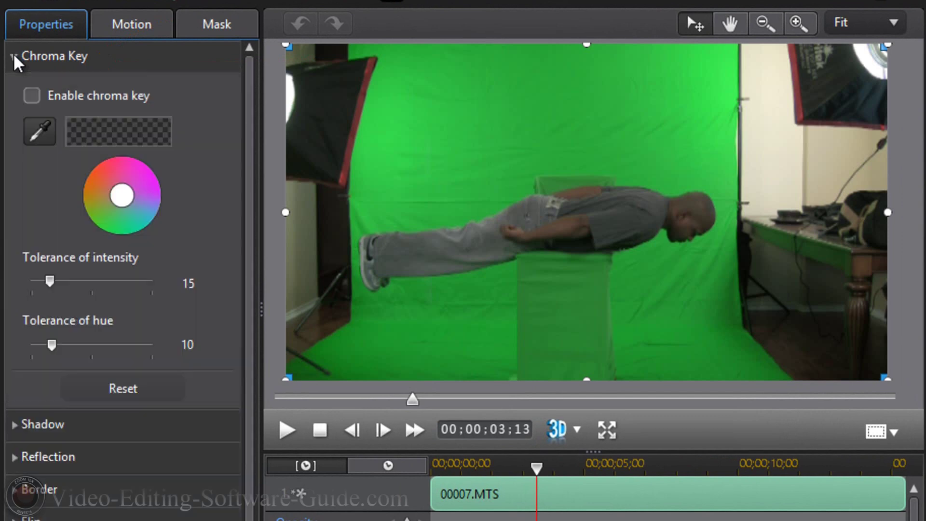
# Enable chroma key and sample the green backdrop just below the man's body as the key colour.
pyautogui.click(36, 97)
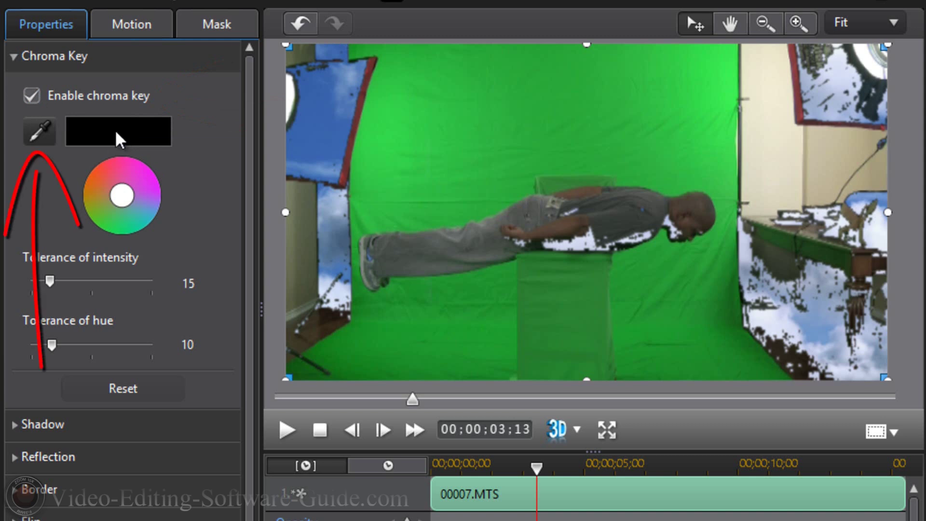
pyautogui.click(44, 136)
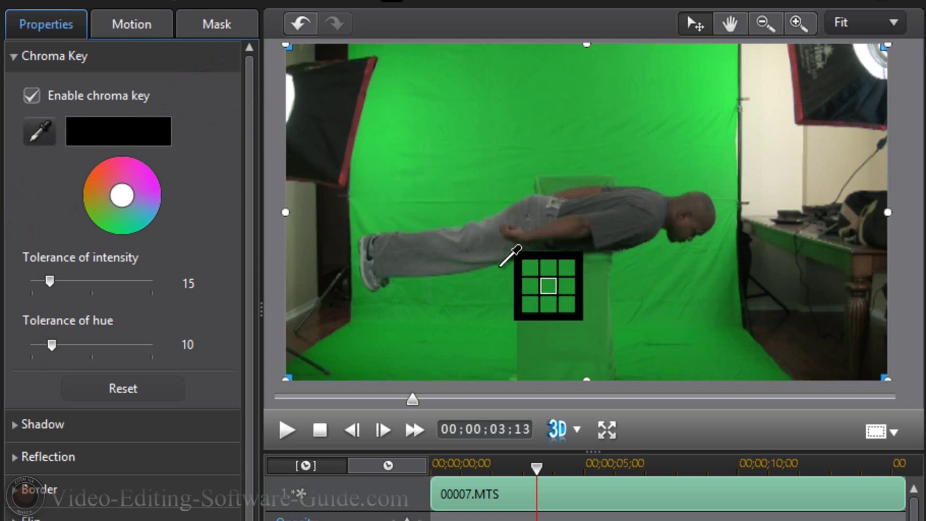
pyautogui.click(501, 263)
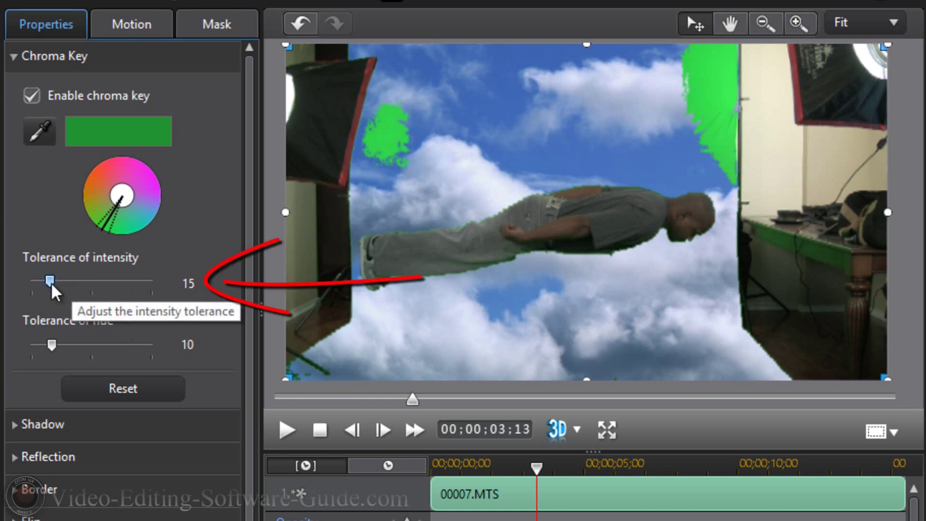
# Set the chroma key's tolerance of intensity to 23 and tolerance of hue to 11.
pyautogui.moveTo(51, 285); pyautogui.dragTo(59, 286)
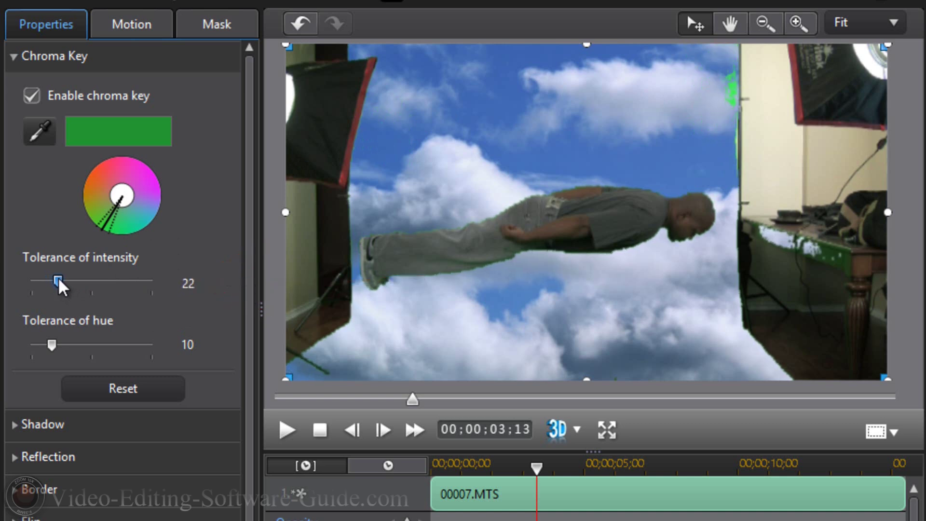
pyautogui.click(215, 277)
pyautogui.click(215, 278)
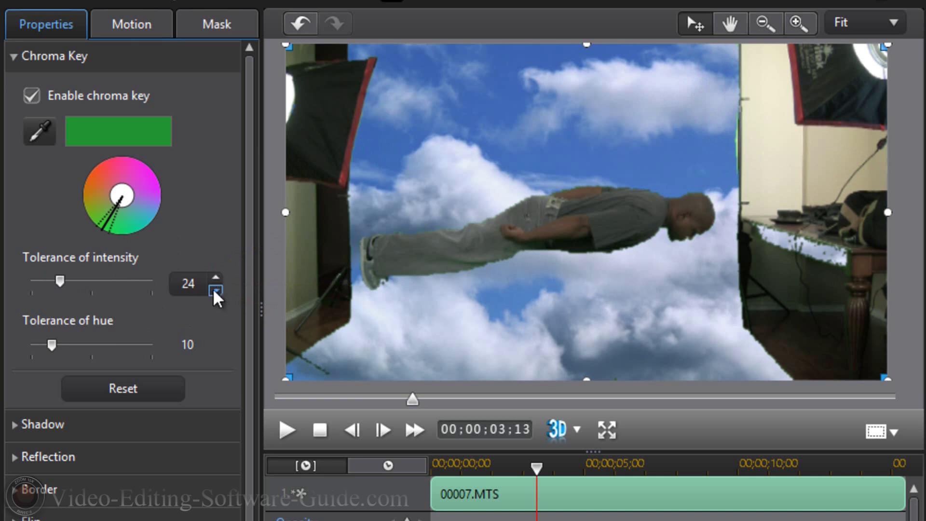
pyautogui.click(215, 293)
pyautogui.click(215, 293)
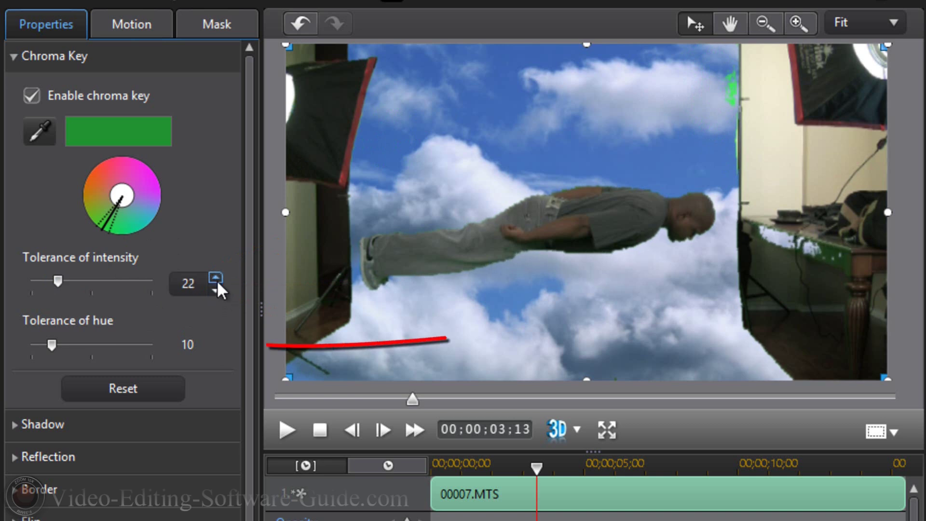
pyautogui.click(217, 280)
pyautogui.moveTo(214, 346)
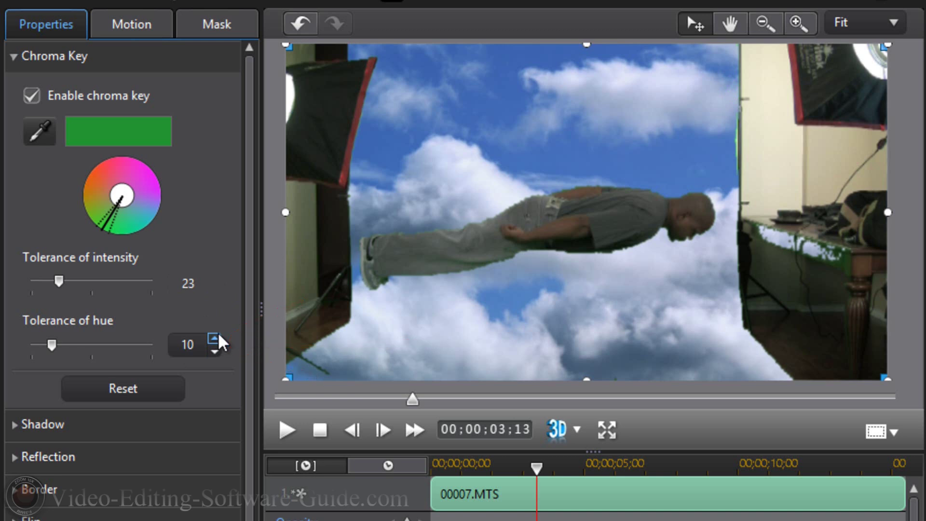
pyautogui.click(215, 340)
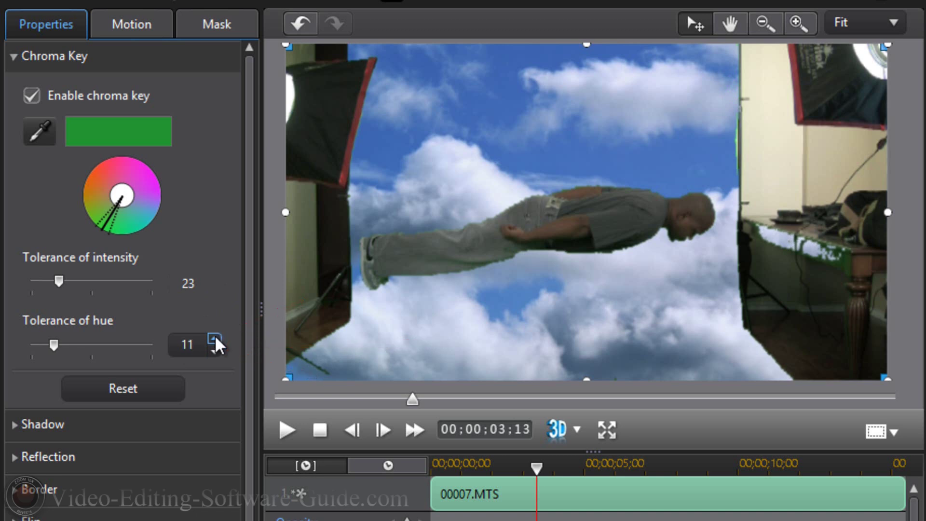
# Fine-tune the chroma key's tolerance of intensity, trying values around 23 and settling on 24.
pyautogui.click(216, 291)
pyautogui.click(215, 290)
pyautogui.click(216, 278)
pyautogui.click(215, 278)
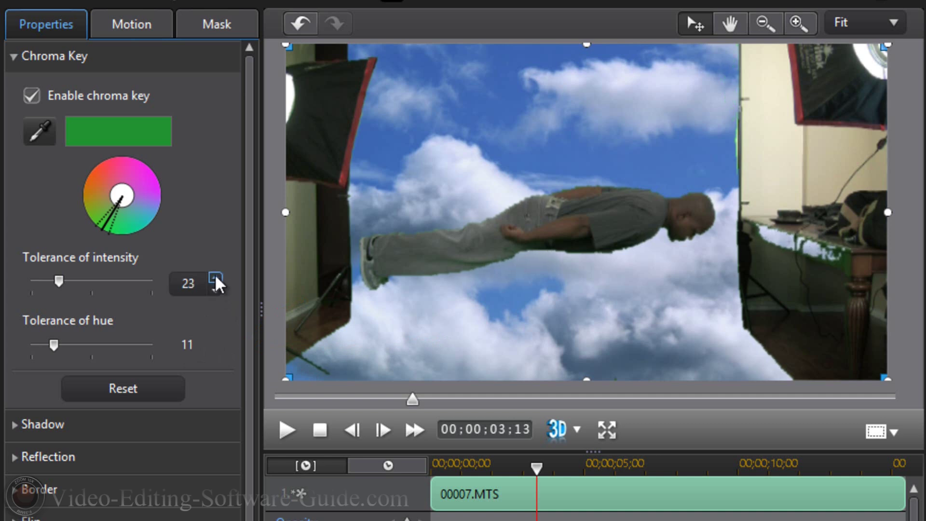
pyautogui.click(216, 278)
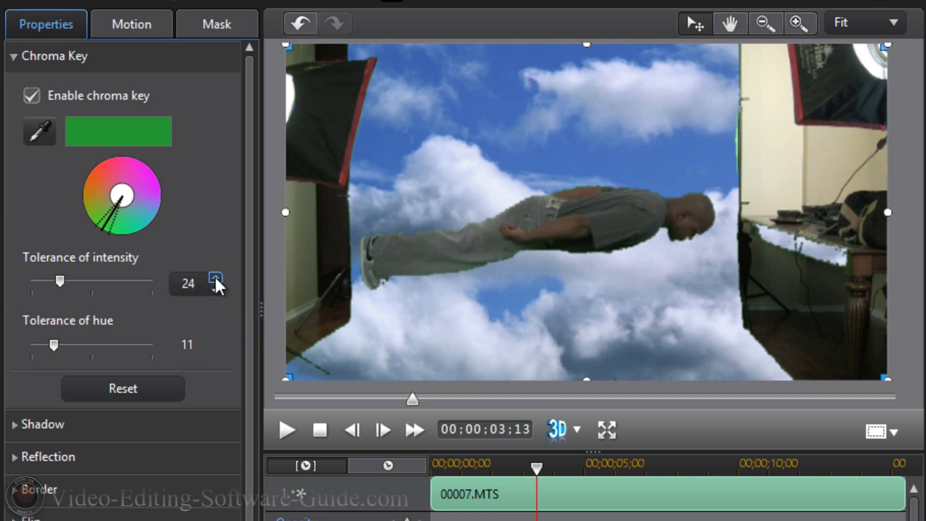
pyautogui.click(216, 291)
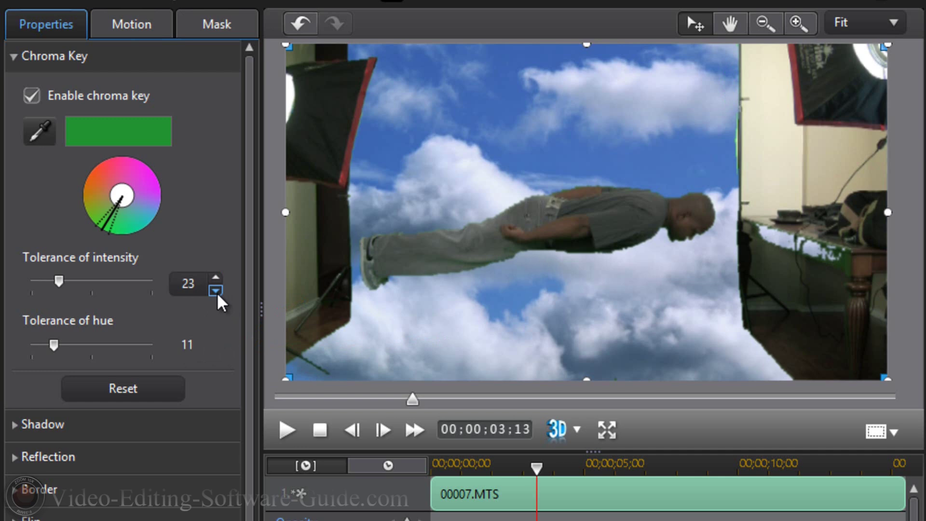
pyautogui.scroll(1, 217, 289)
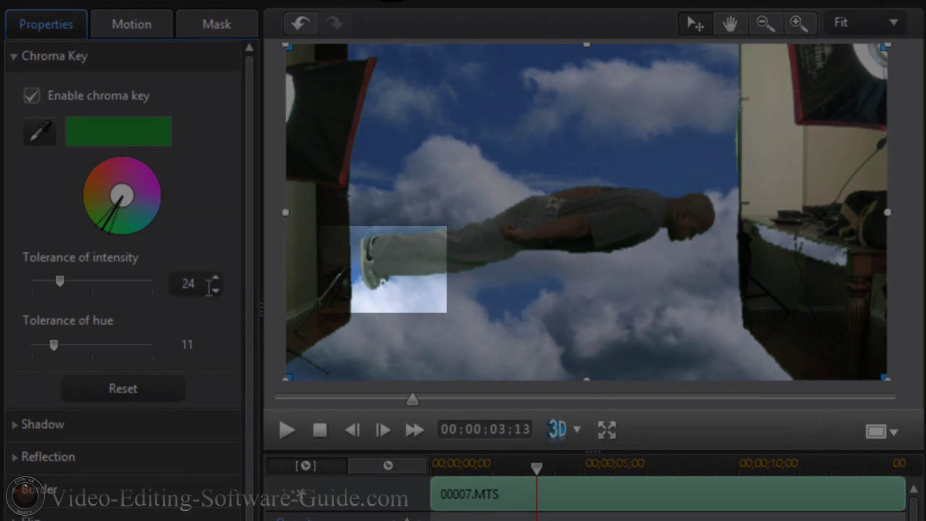
# Compare chroma key intensity tolerances from 22 to 24 and set the tolerance of intensity to 23.
pyautogui.click(216, 291)
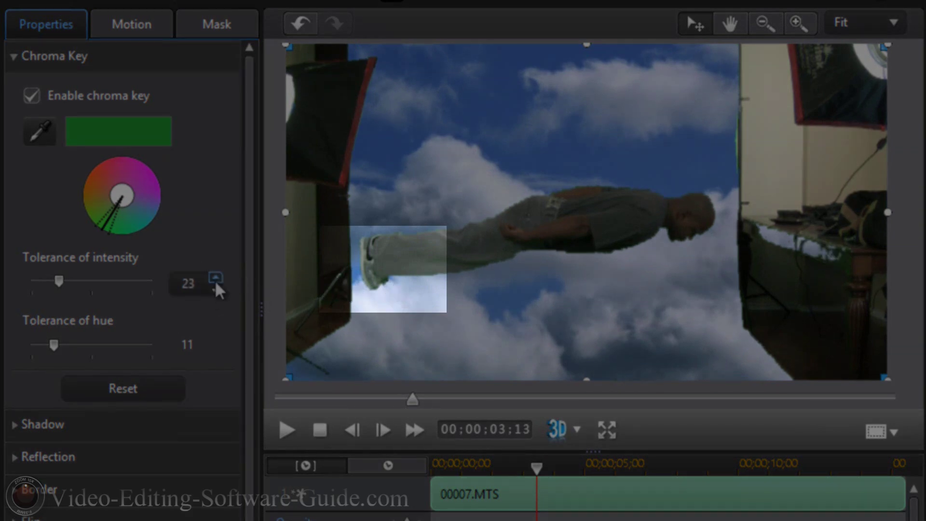
pyautogui.click(216, 278)
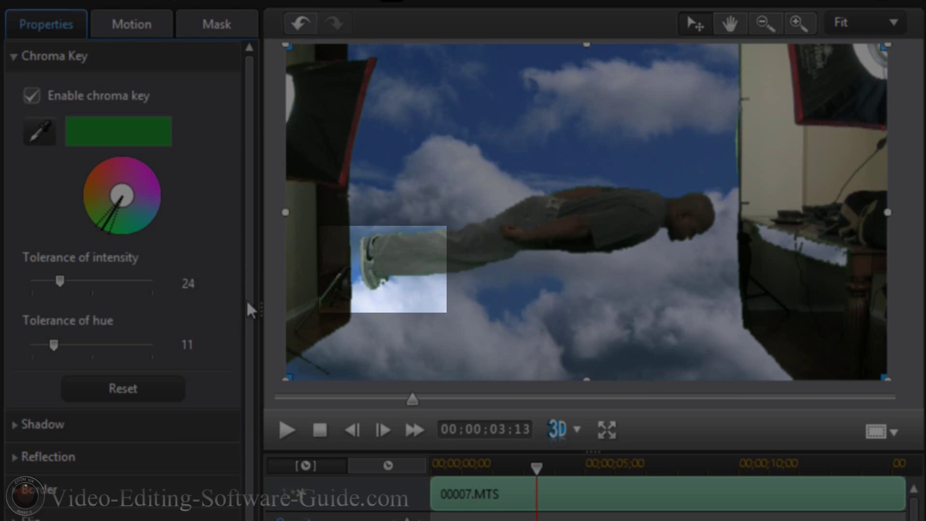
pyautogui.click(216, 291)
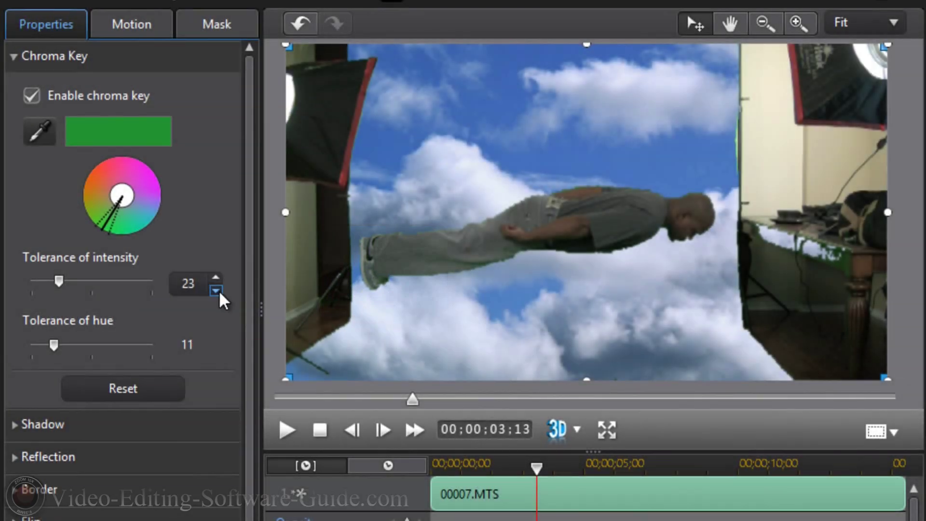
pyautogui.click(216, 291)
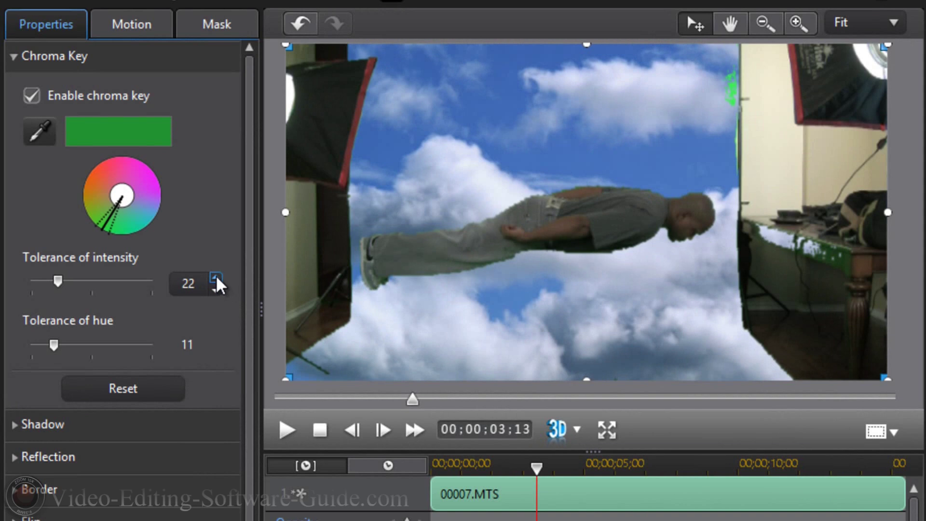
pyautogui.click(217, 277)
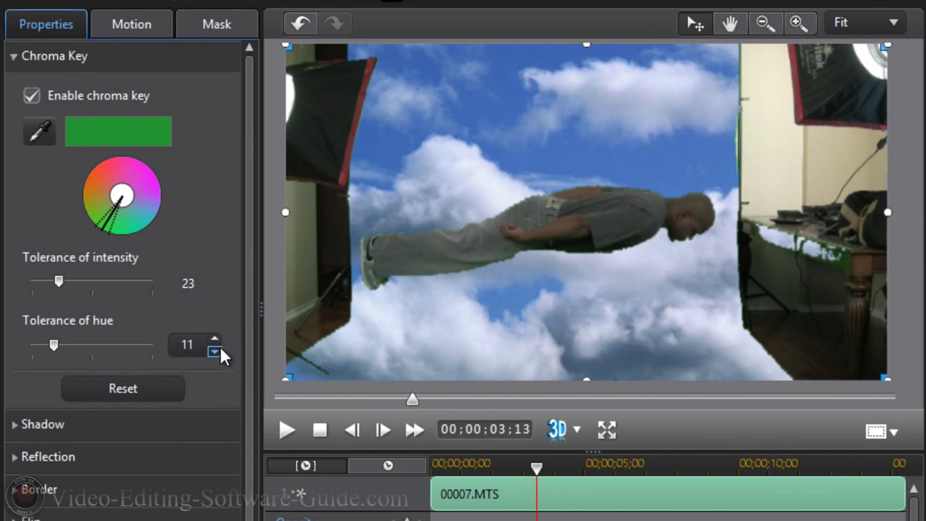
# Try a tolerance of hue of 10 with a tolerance of intensity of 22, and restore them to 11 and 23.
pyautogui.click(215, 352)
pyautogui.moveTo(223, 291)
pyautogui.click(215, 291)
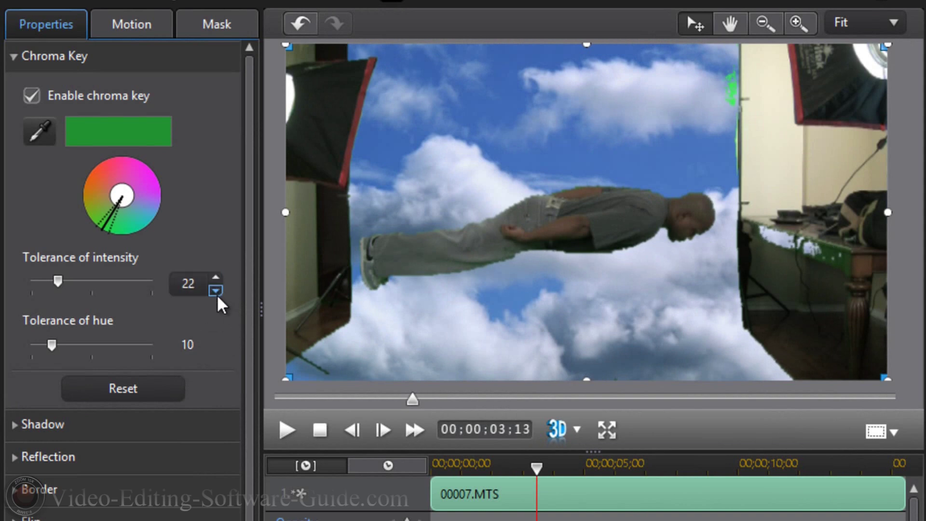
pyautogui.click(215, 278)
pyautogui.click(213, 340)
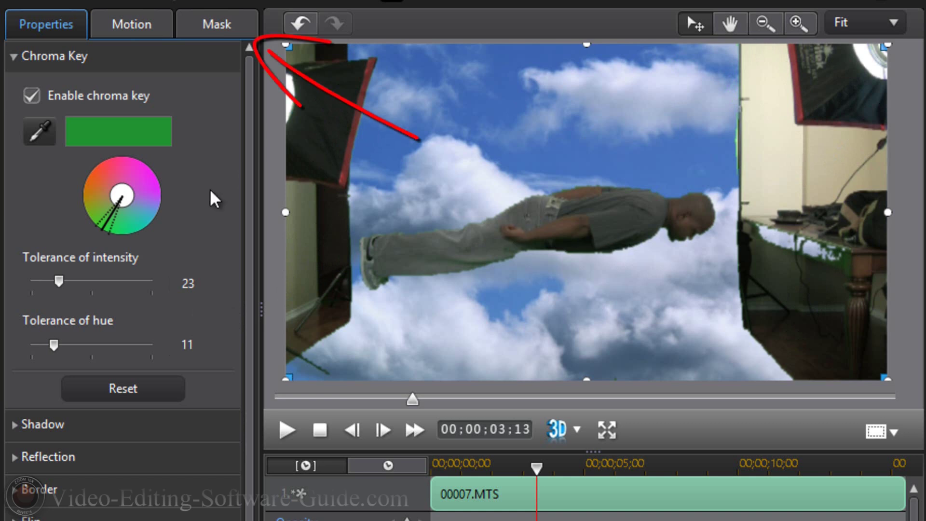
# Apply the rectangular mask shape with inward-curving top and bottom edges to the green-screen clip.
pyautogui.click(216, 30)
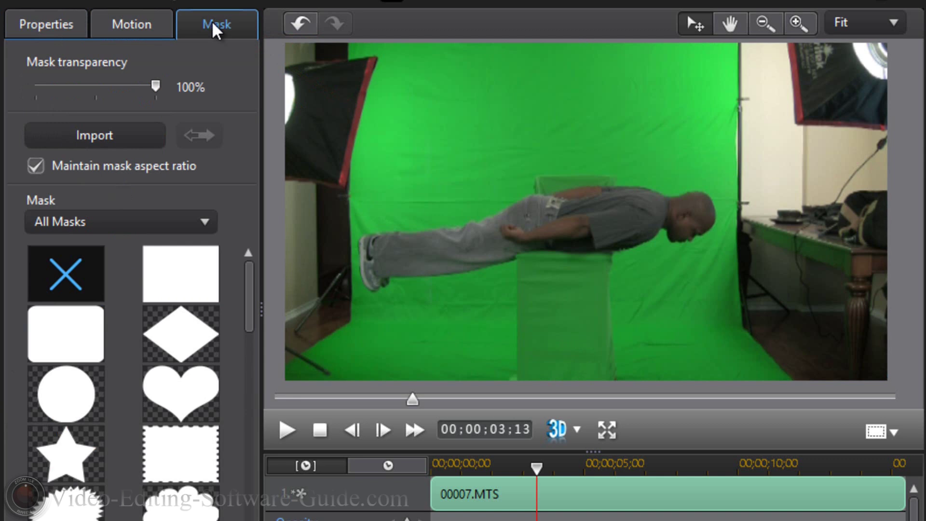
pyautogui.moveTo(249, 288); pyautogui.dragTo(254, 408)
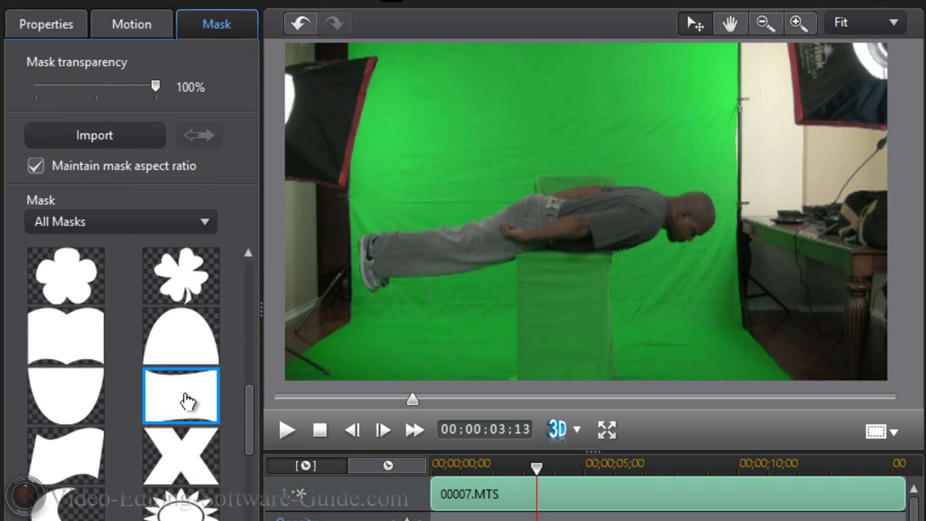
pyautogui.click(187, 400)
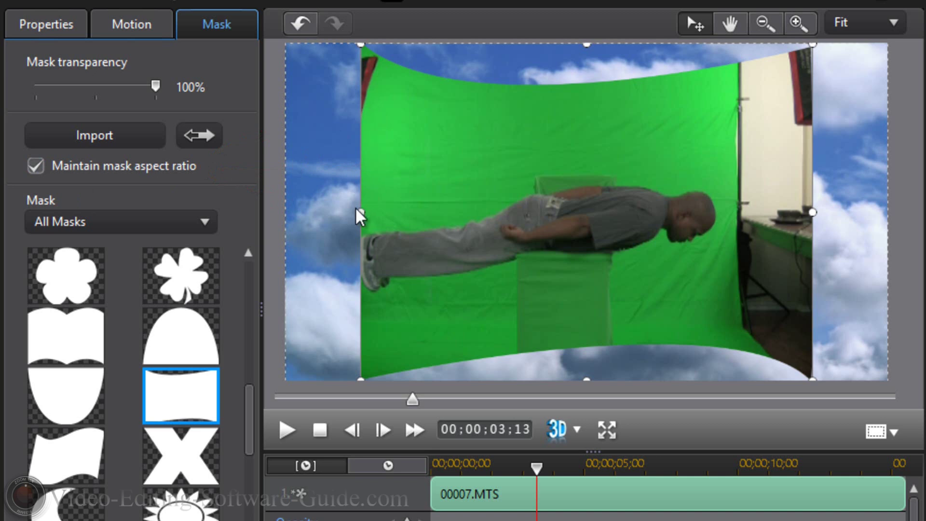
# Turn off Maintain mask aspect ratio and shrink the mask on all sides to fit closely around the man's body.
pyautogui.moveTo(361, 210)
pyautogui.mouseDown()
pyautogui.moveTo(531, 202)
pyautogui.moveTo(415, 201)
pyautogui.moveTo(360, 219)
pyautogui.mouseUp()
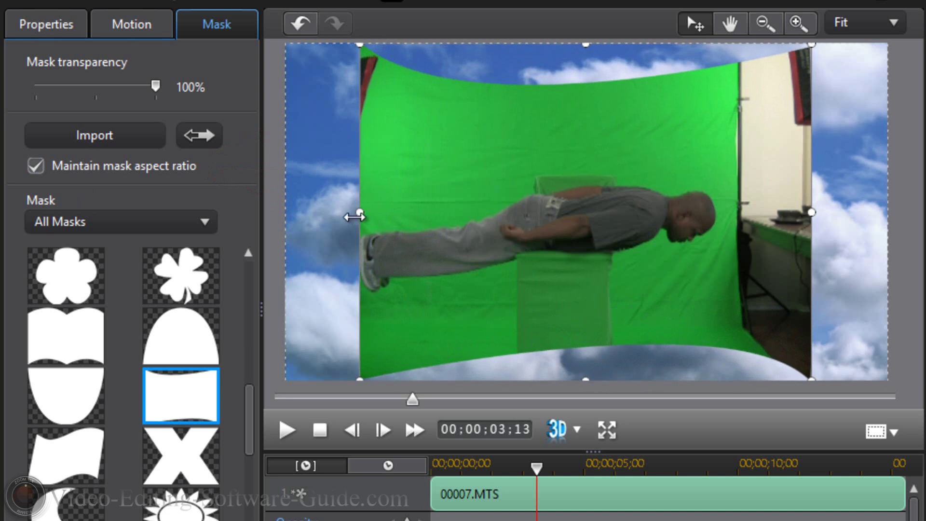
pyautogui.click(36, 167)
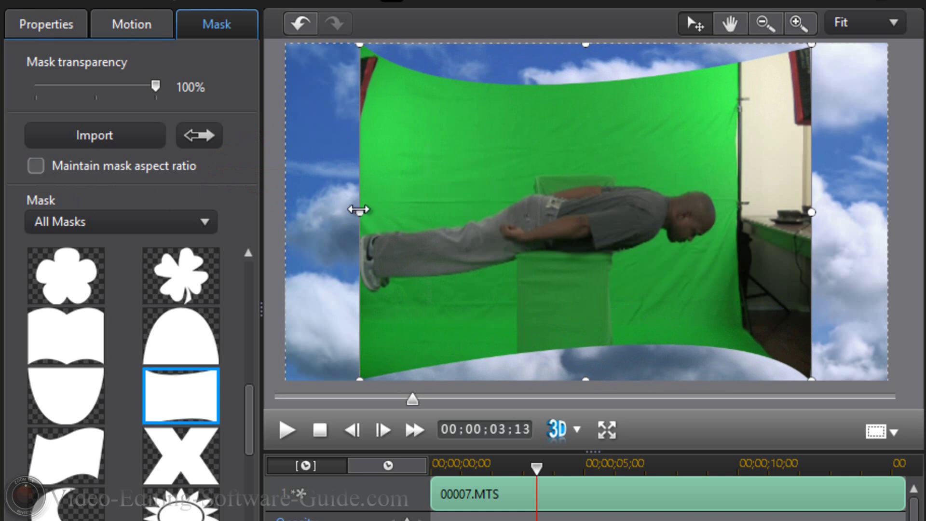
pyautogui.moveTo(358, 209); pyautogui.dragTo(353, 208)
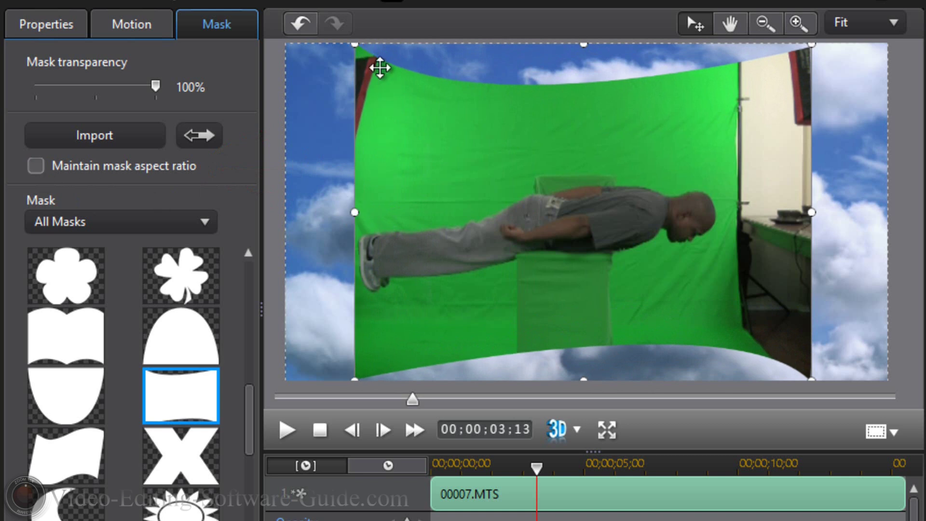
pyautogui.moveTo(355, 44); pyautogui.dragTo(353, 145)
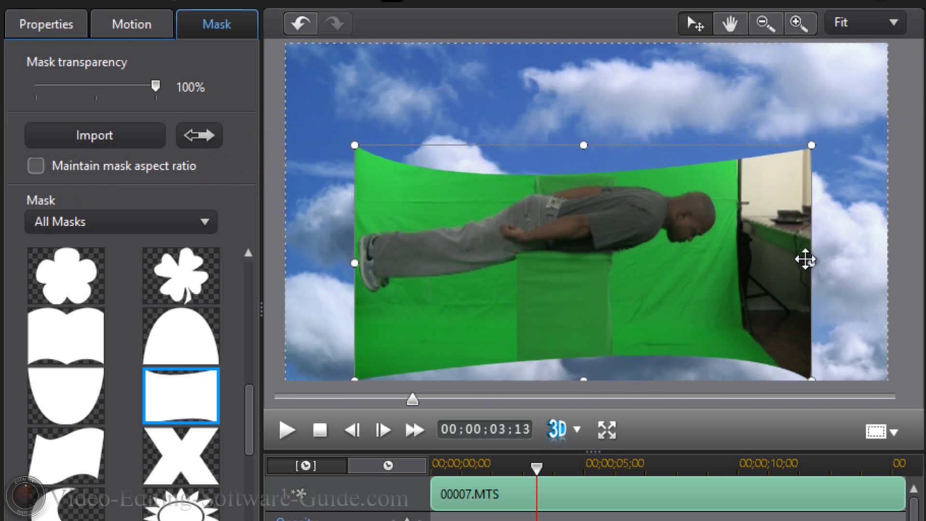
pyautogui.moveTo(812, 263); pyautogui.dragTo(730, 260)
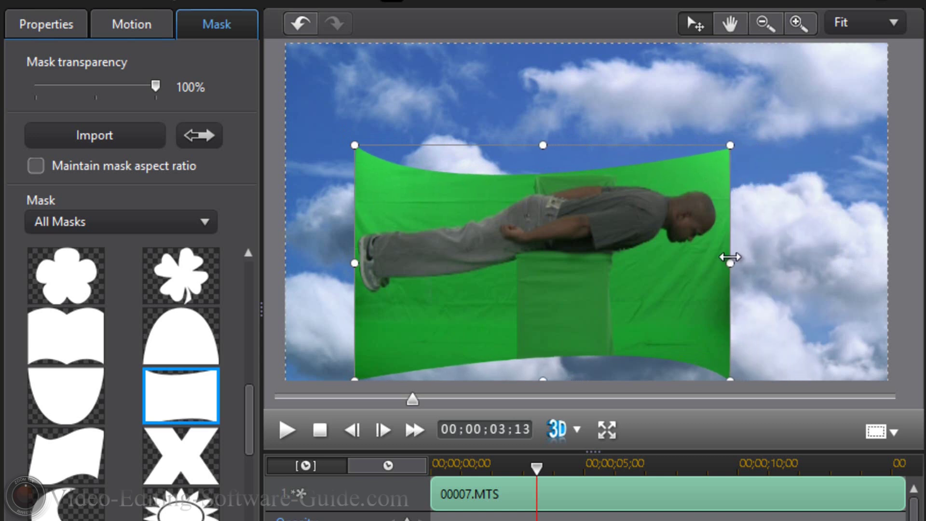
pyautogui.moveTo(730, 379); pyautogui.dragTo(719, 318)
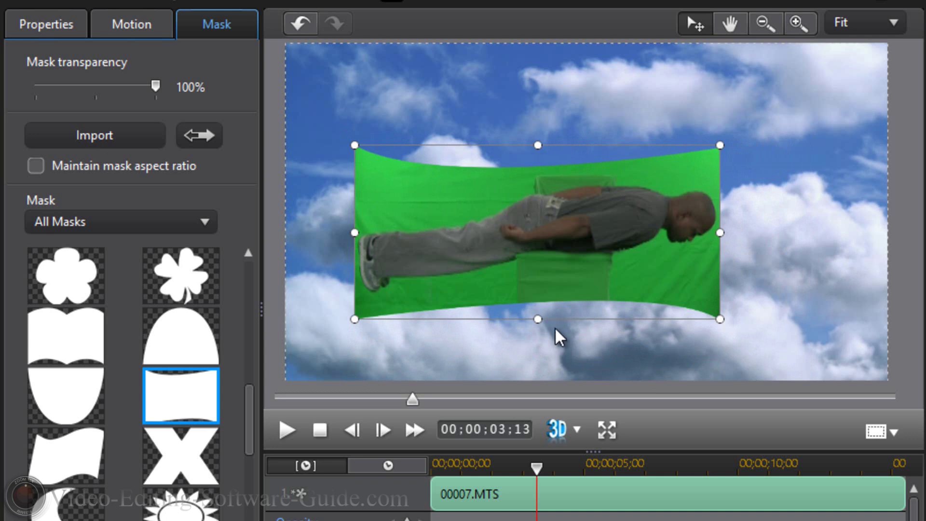
pyautogui.moveTo(536, 319); pyautogui.dragTo(534, 312)
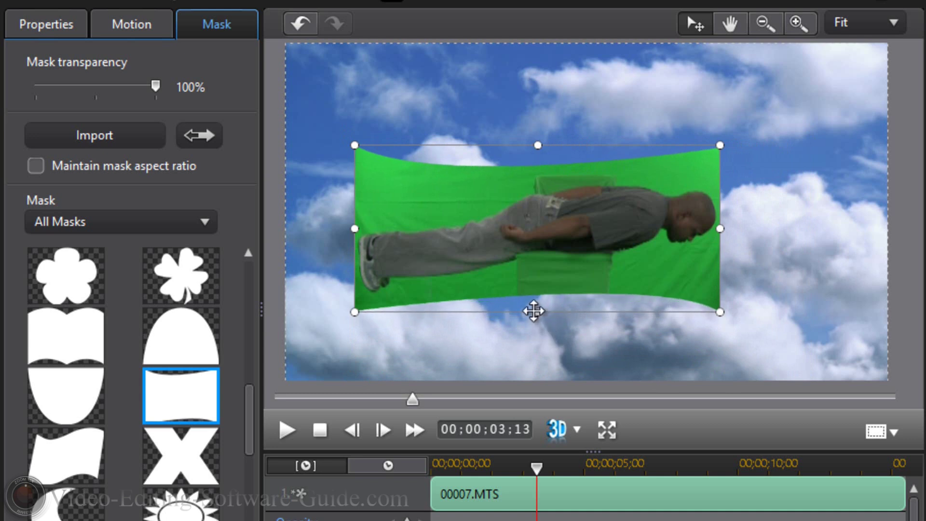
pyautogui.moveTo(539, 146); pyautogui.dragTo(540, 155)
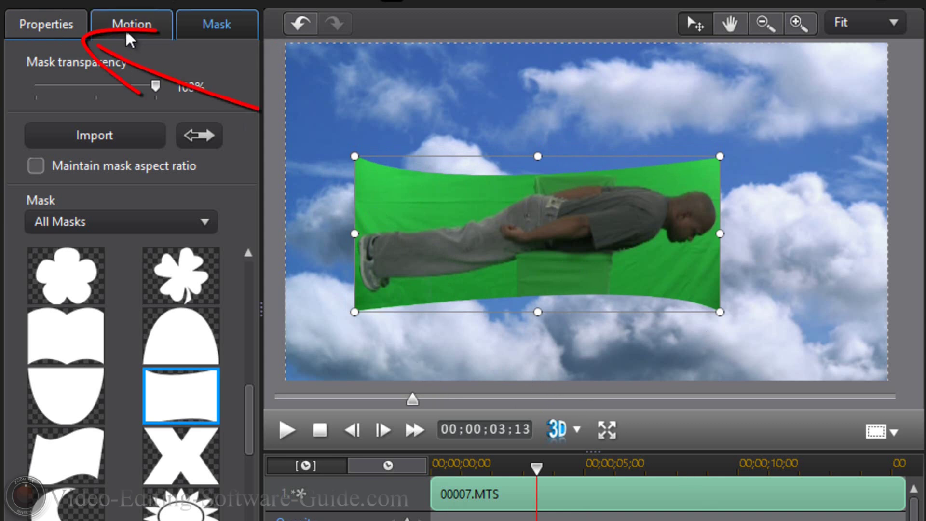
# Add a Motion keyframe at 00;00;00;00 and position the clip so the man is just outside the left edge of the frame.
pyautogui.click(57, 31)
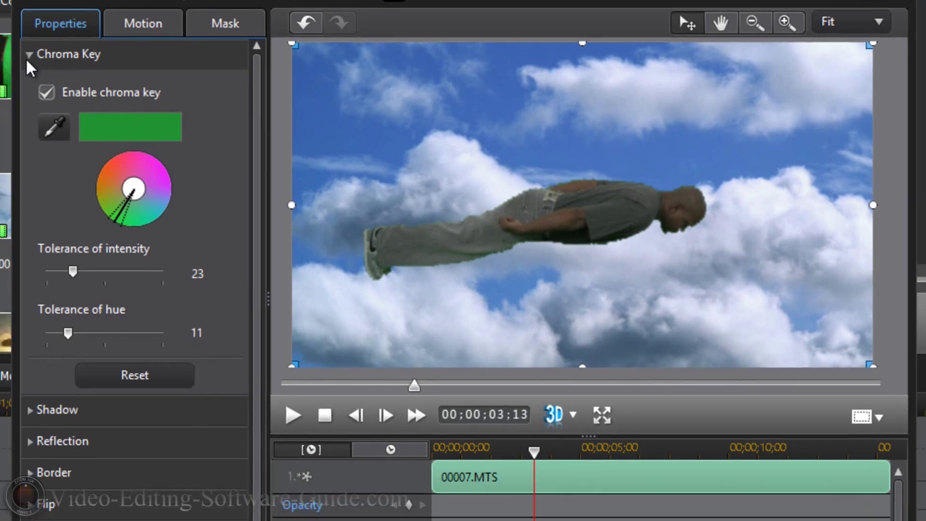
pyautogui.click(12, 63)
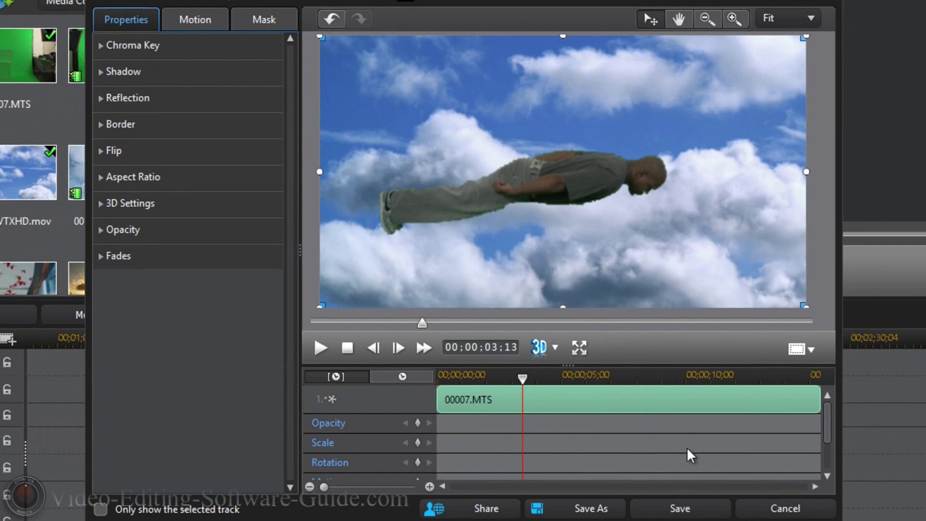
pyautogui.moveTo(828, 437); pyautogui.dragTo(826, 452)
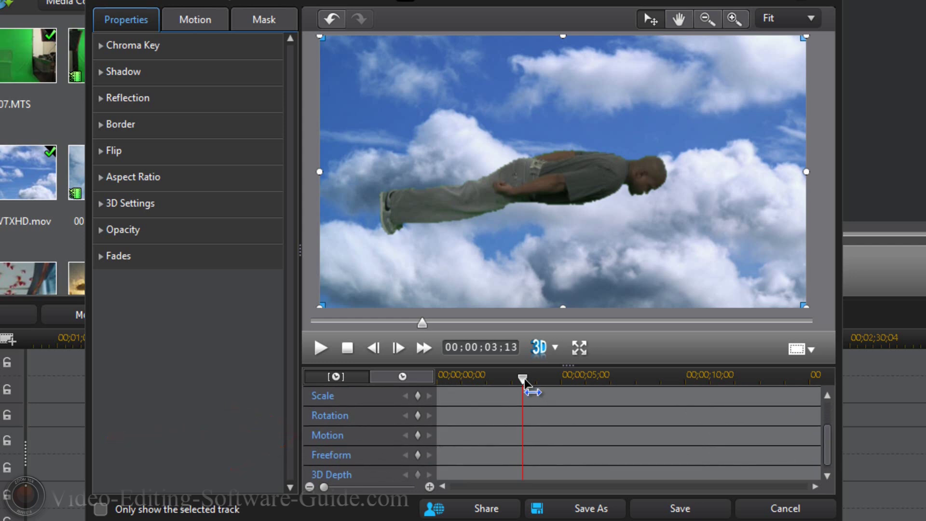
pyautogui.moveTo(523, 383); pyautogui.dragTo(434, 378)
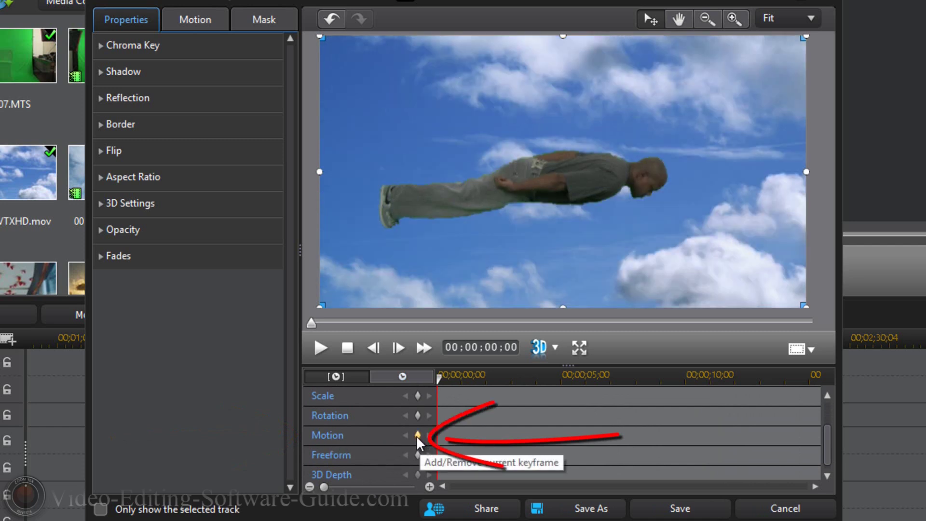
pyautogui.click(417, 436)
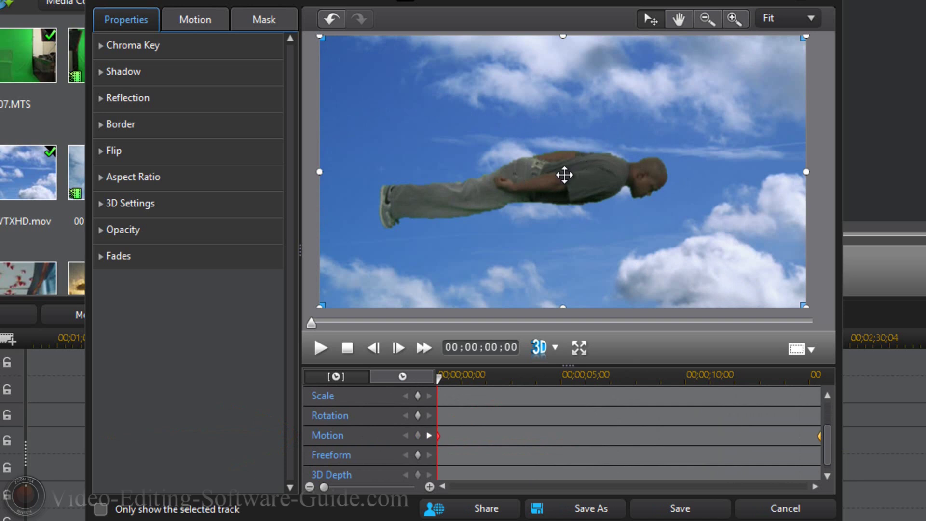
pyautogui.moveTo(563, 174); pyautogui.dragTo(213, 168)
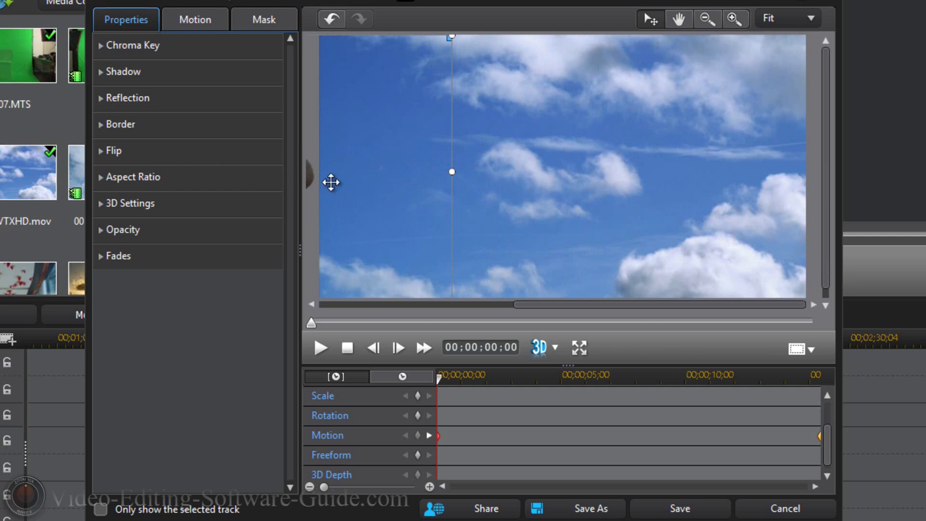
pyautogui.moveTo(379, 173)
pyautogui.mouseDown()
pyautogui.moveTo(376, 165)
pyautogui.moveTo(374, 172)
pyautogui.mouseUp()
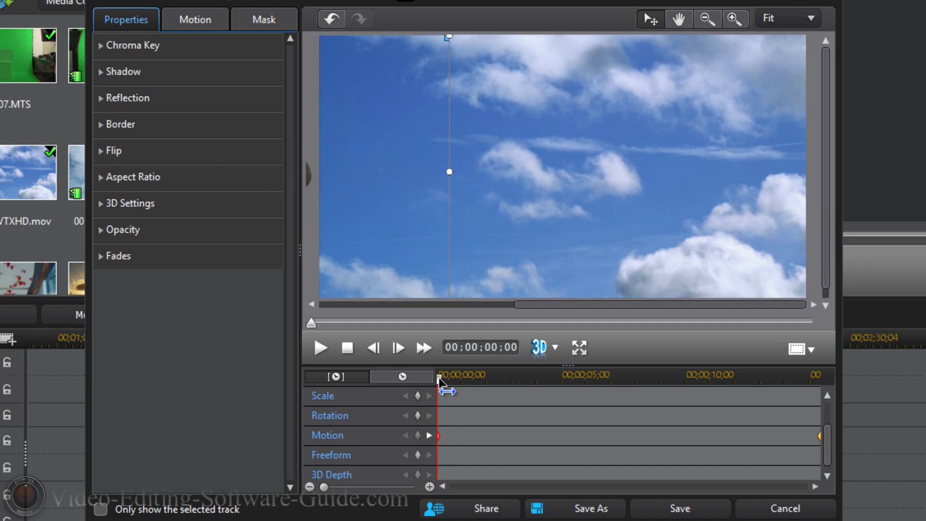
# Add a second Motion keyframe to the clip at 00;00;01;02.
pyautogui.moveTo(439, 379); pyautogui.dragTo(465, 382)
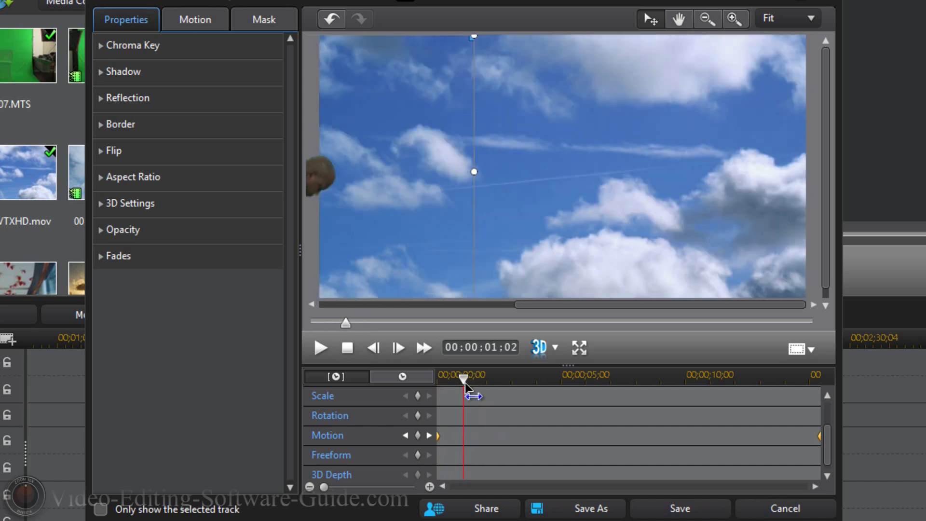
pyautogui.click(418, 436)
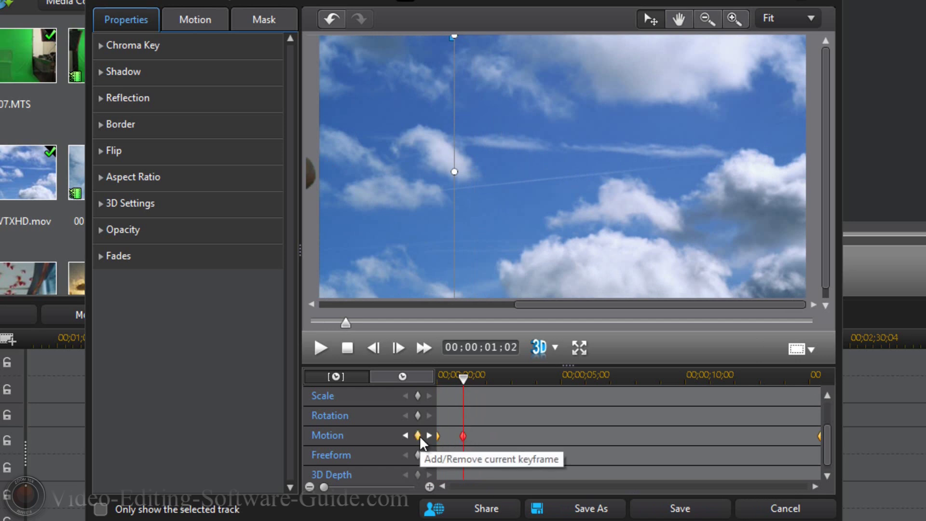
pyautogui.moveTo(463, 383); pyautogui.dragTo(463, 404)
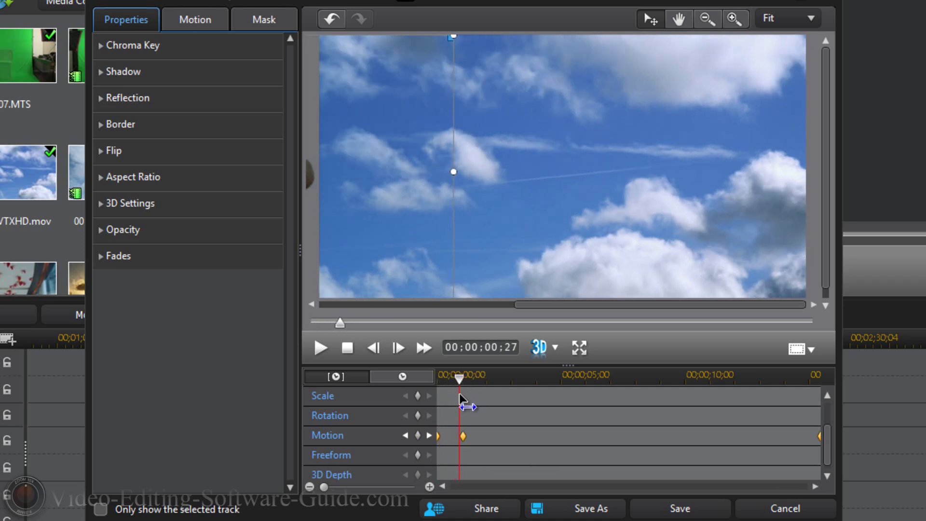
pyautogui.click(463, 437)
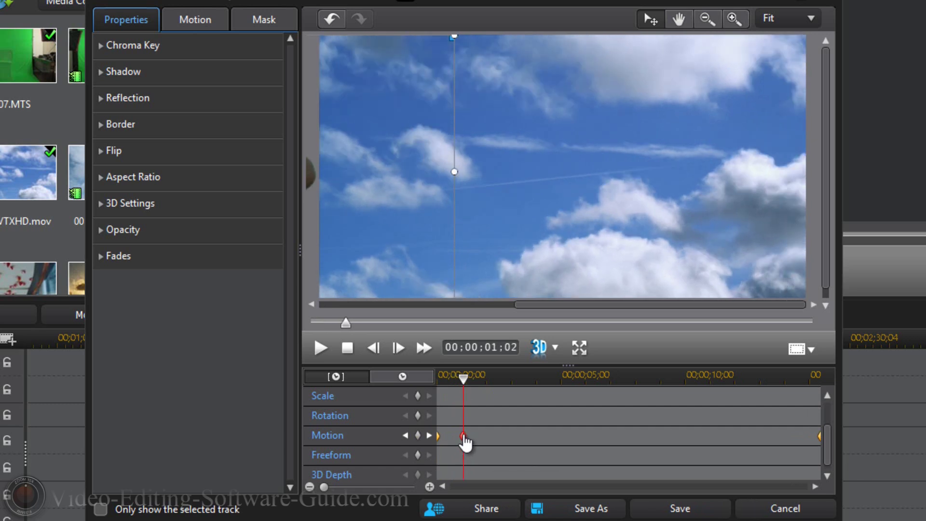
# Move the second Motion keyframe to 00;00;01;11 and duplicate the previous keyframe's position onto it.
pyautogui.moveTo(465, 443); pyautogui.dragTo(473, 443)
pyautogui.moveTo(471, 377)
pyautogui.mouseDown()
pyautogui.moveTo(441, 381)
pyautogui.moveTo(483, 381)
pyautogui.moveTo(475, 387)
pyautogui.mouseUp()
pyautogui.moveTo(444, 394); pyautogui.dragTo(468, 395)
pyautogui.click(471, 440)
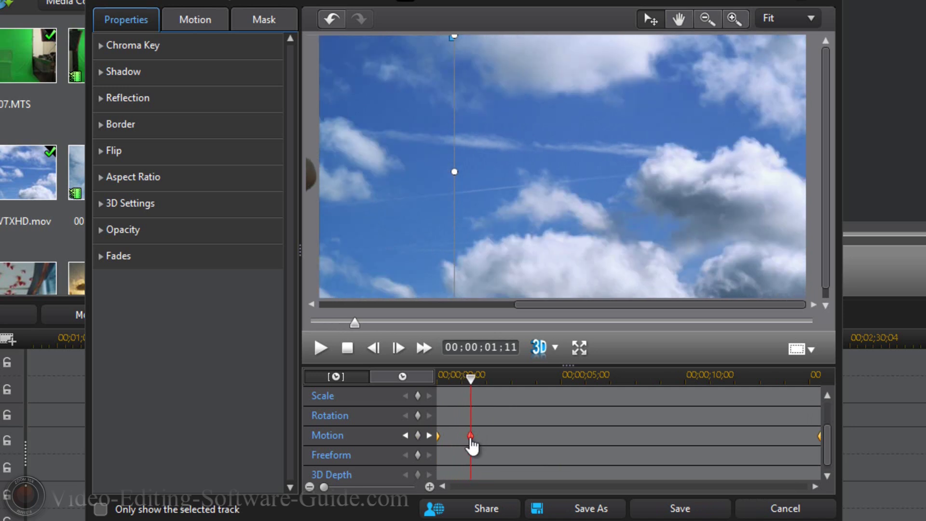
pyautogui.rightClick(472, 440)
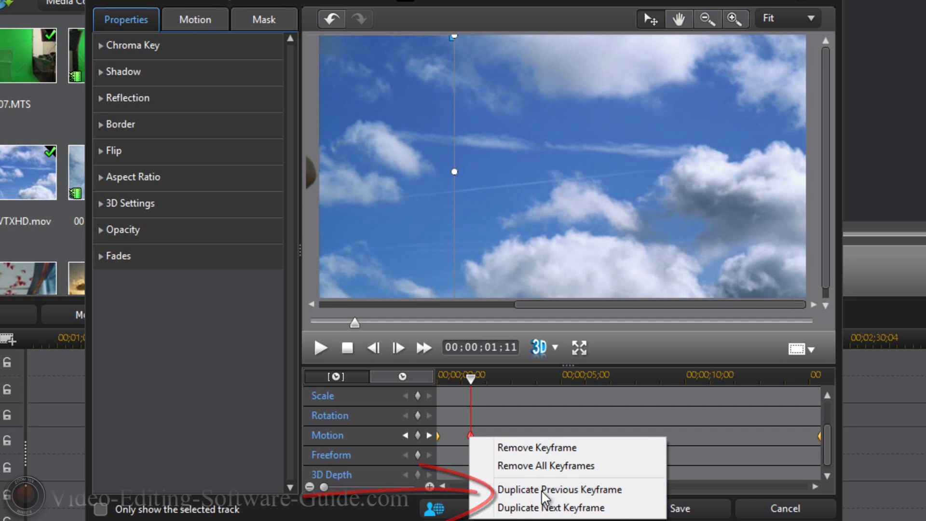
pyautogui.click(544, 491)
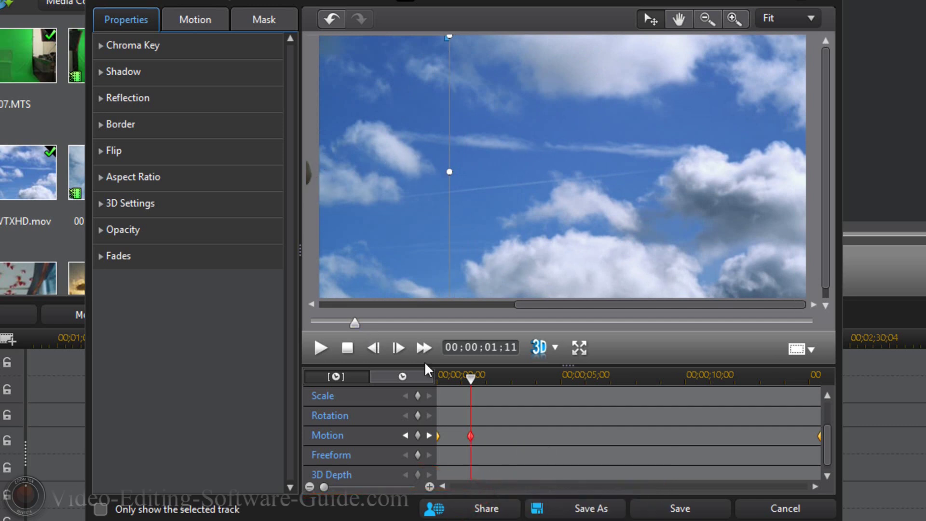
# Play the clip from the beginning to preview the keyframed motion, and replay its opening.
pyautogui.moveTo(472, 381); pyautogui.dragTo(425, 381)
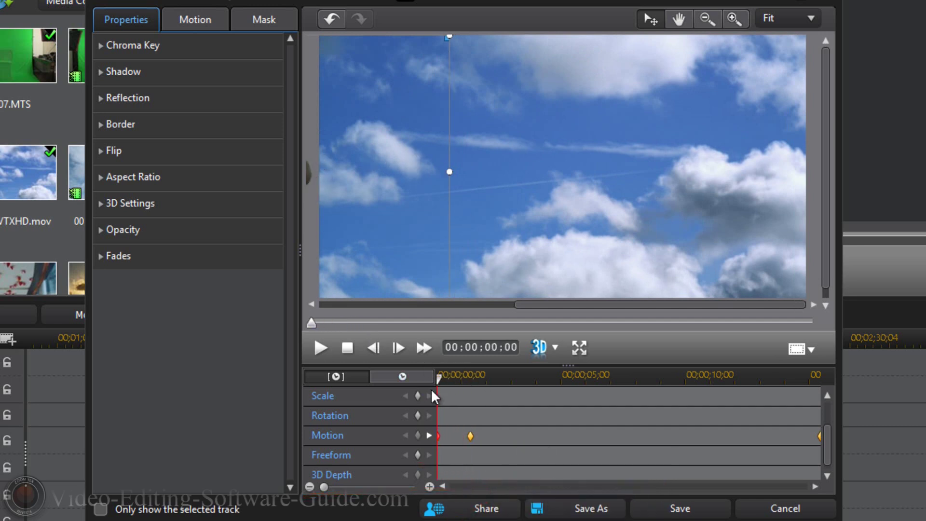
pyautogui.click(319, 348)
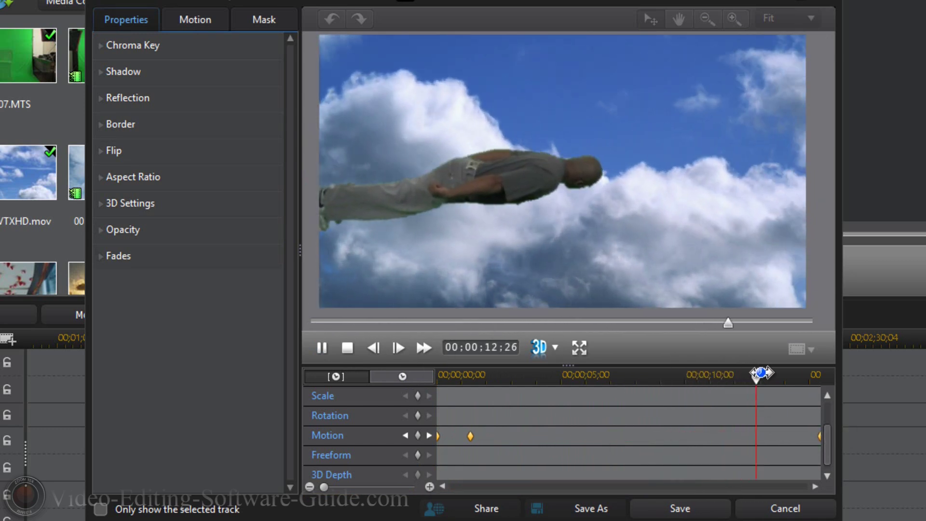
pyautogui.moveTo(761, 375); pyautogui.dragTo(448, 401)
pyautogui.click(348, 347)
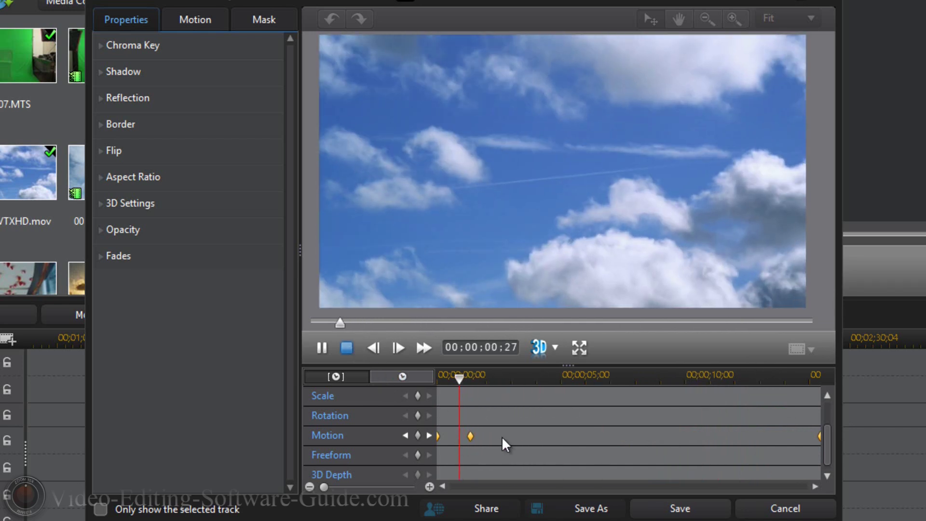
# Add a third Motion keyframe at 00;00;01;27 and move the clip so the man is centred in the frame.
pyautogui.press('Home')
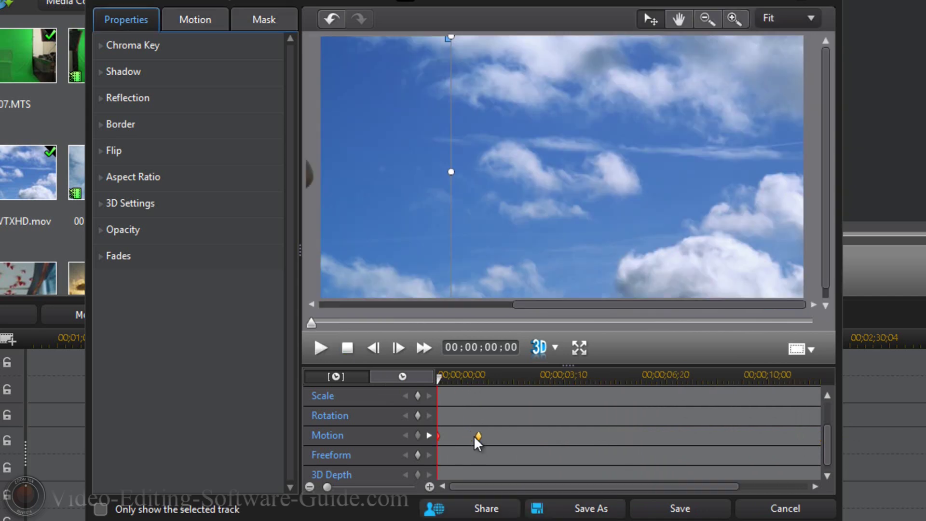
pyautogui.click(479, 437)
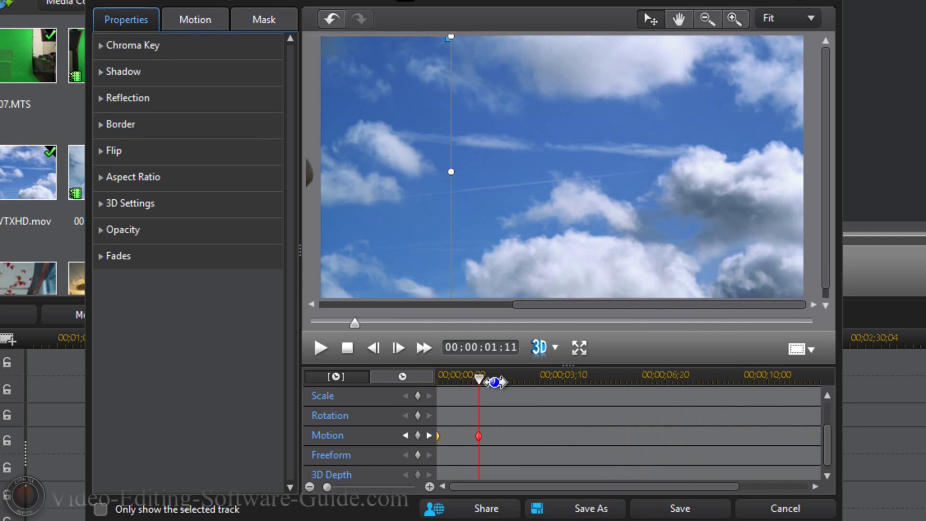
pyautogui.click(494, 381)
pyautogui.click(496, 380)
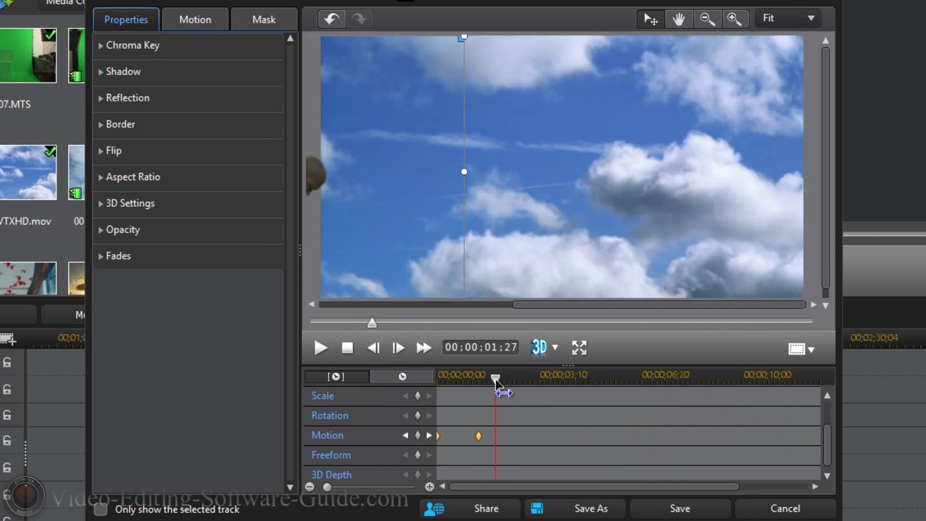
pyautogui.click(418, 435)
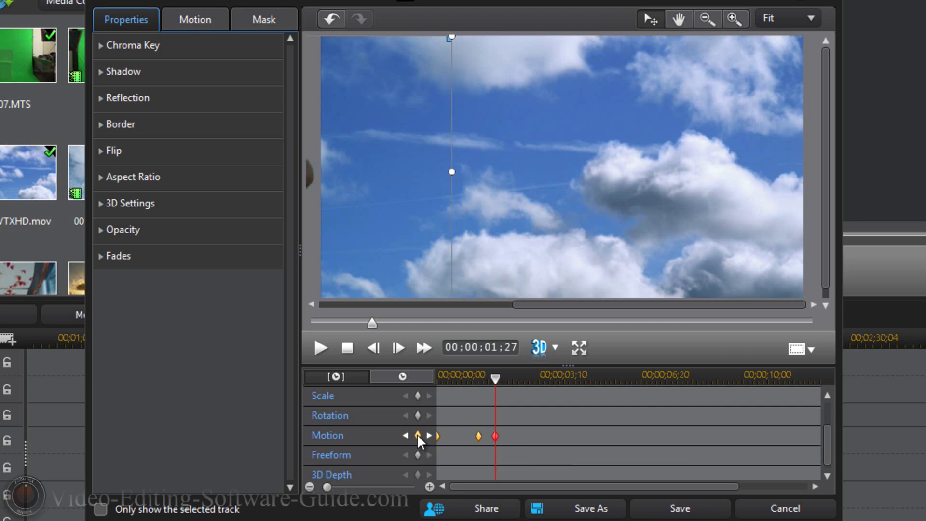
pyautogui.moveTo(382, 170); pyautogui.dragTo(729, 170)
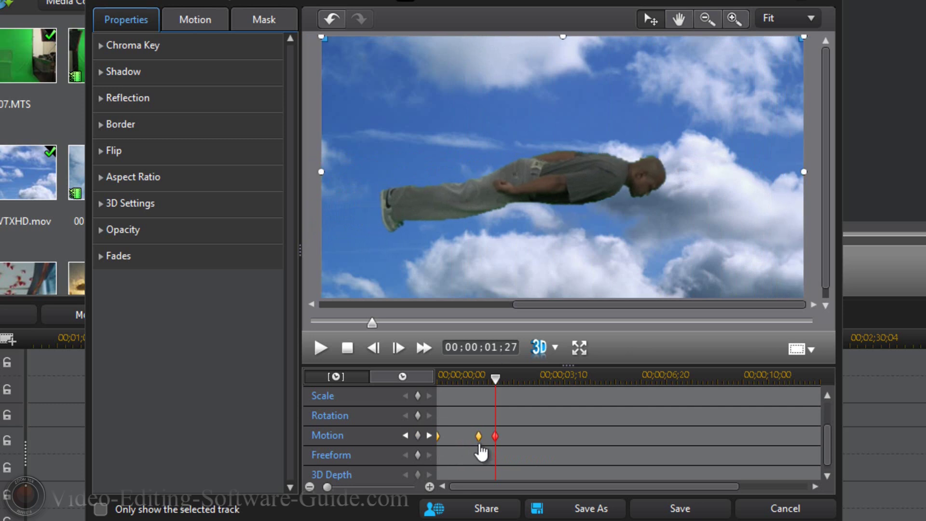
# Play the clip from the beginning to preview the man's entrance into the frame.
pyautogui.moveTo(495, 378); pyautogui.dragTo(396, 380)
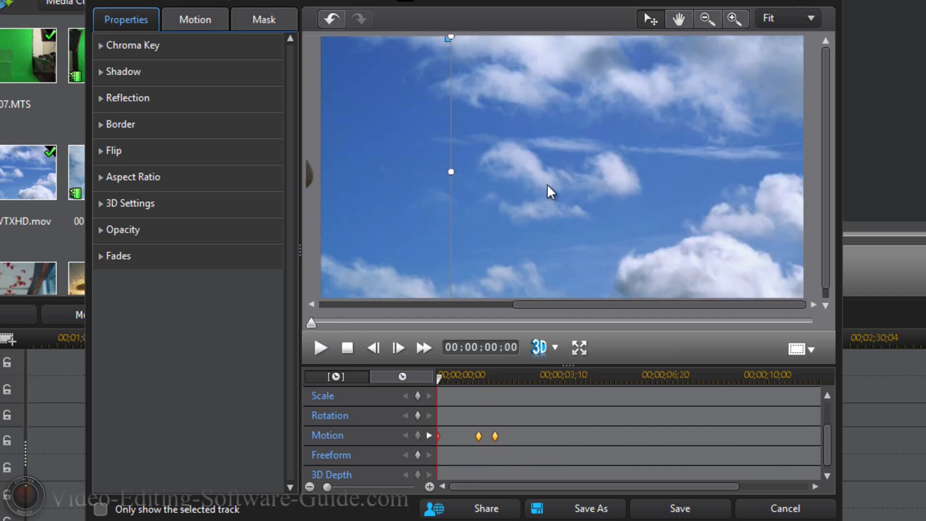
pyautogui.click(320, 346)
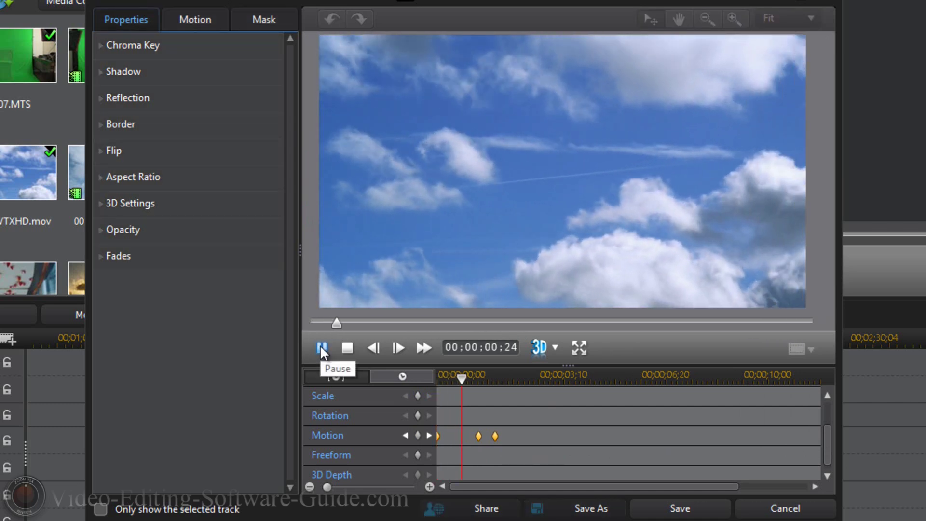
pyautogui.click(321, 347)
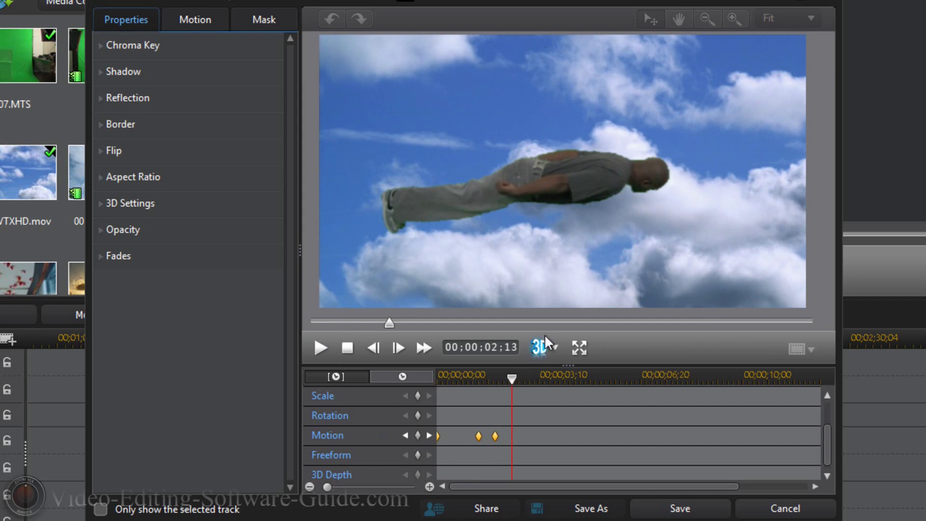
# Add a Motion keyframe at 00;00;03;12 with the man moved higher in the frame.
pyautogui.moveTo(512, 379); pyautogui.dragTo(542, 384)
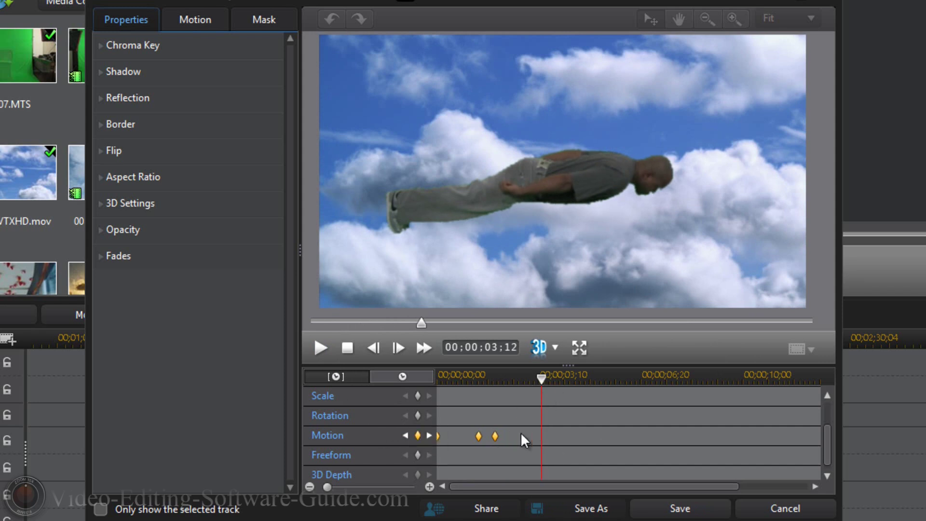
pyautogui.click(417, 435)
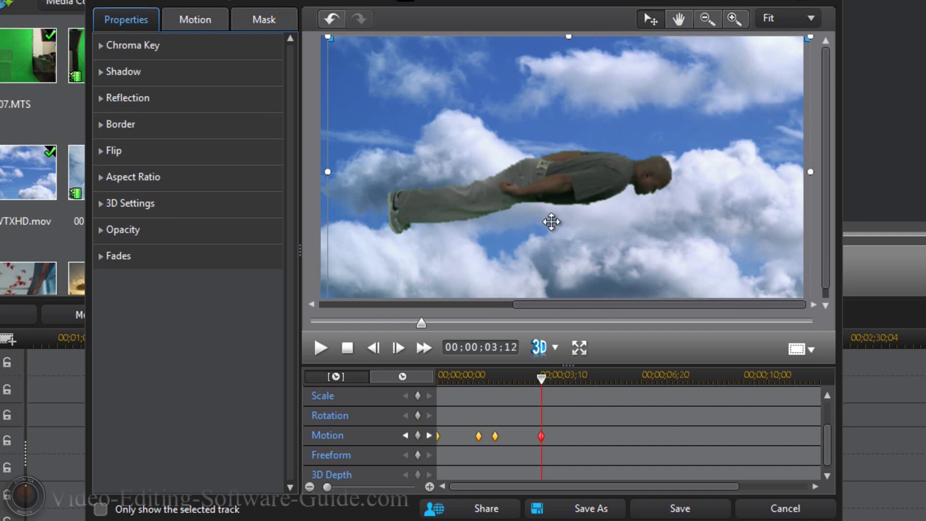
pyautogui.moveTo(554, 196); pyautogui.dragTo(554, 154)
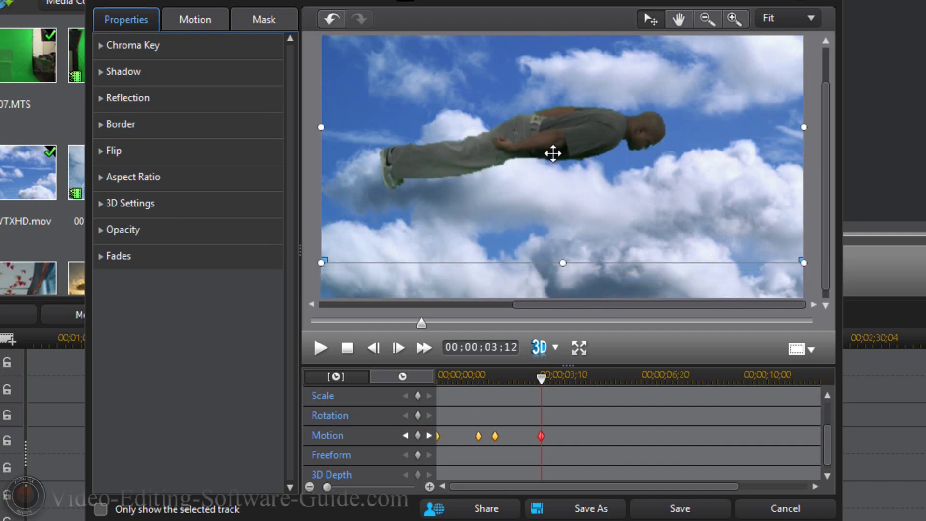
# Add a Motion keyframe at 00;00;04;02 with the man lowered below the middle of the frame.
pyautogui.moveTo(540, 379); pyautogui.dragTo(561, 378)
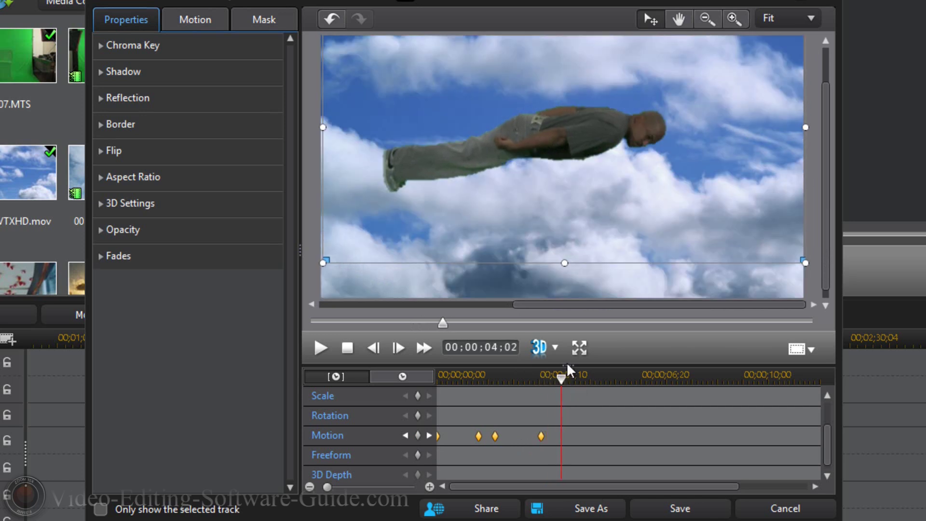
pyautogui.click(419, 434)
pyautogui.moveTo(575, 146); pyautogui.dragTo(567, 220)
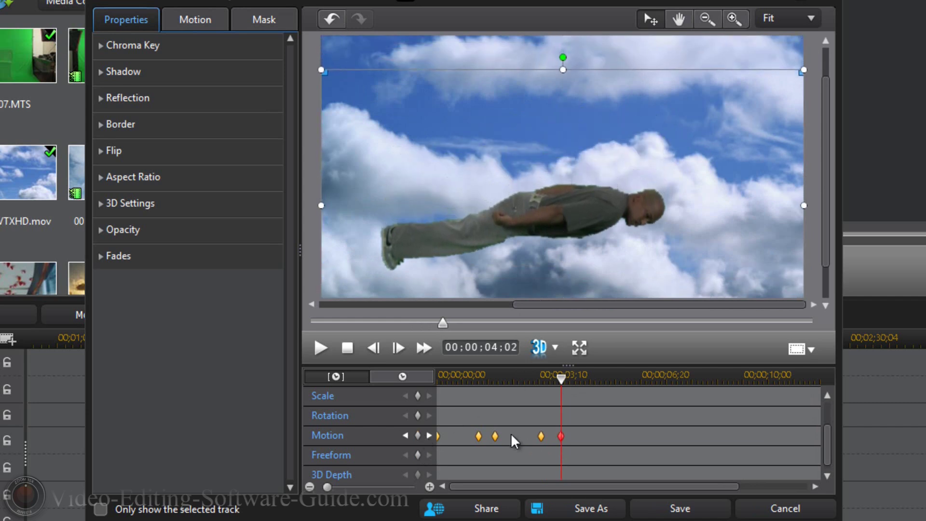
# Add a Motion keyframe at 00;00;05;05 with the man raised to slightly above the middle of the frame.
pyautogui.moveTo(557, 379); pyautogui.dragTo(595, 378)
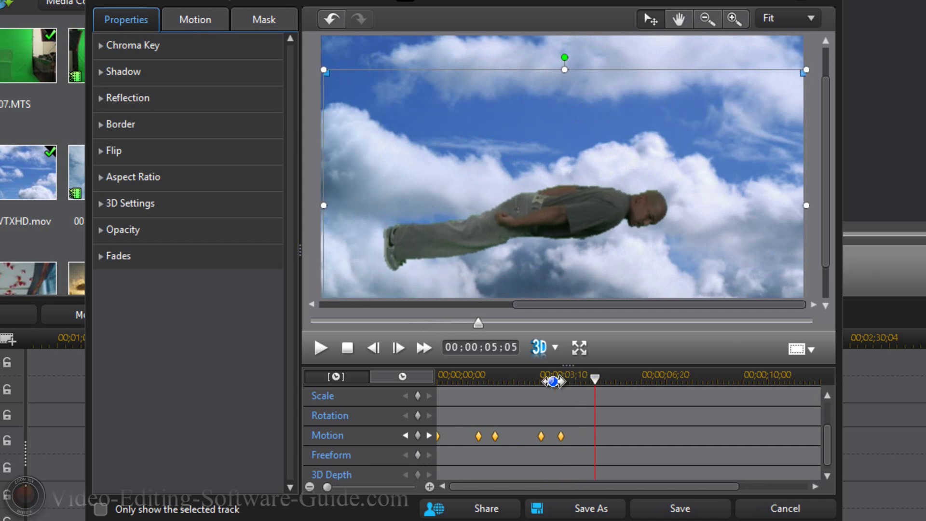
pyautogui.click(418, 436)
pyautogui.moveTo(577, 203); pyautogui.dragTo(579, 158)
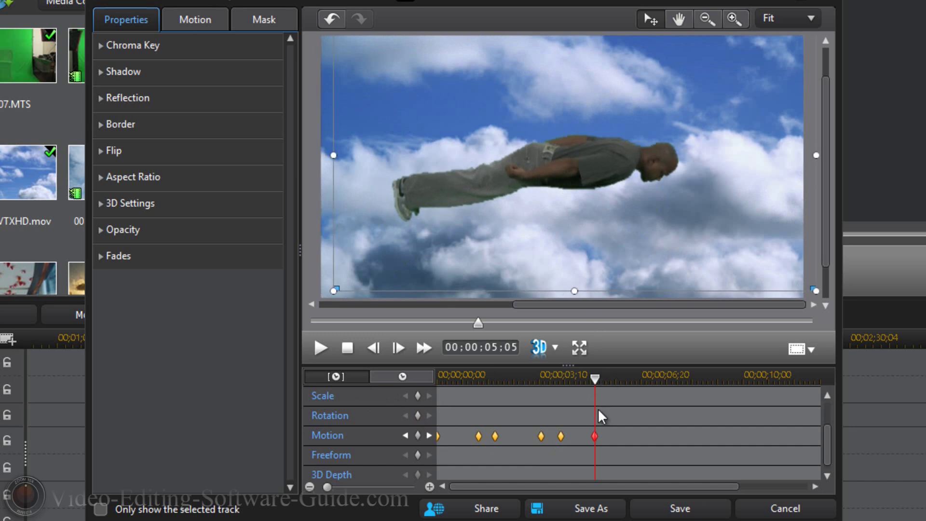
# Add Motion keyframes at 00;00;06;00 and 00;00;07;26, shifting the man only slightly around the middle of the frame.
pyautogui.moveTo(595, 378); pyautogui.dragTo(621, 380)
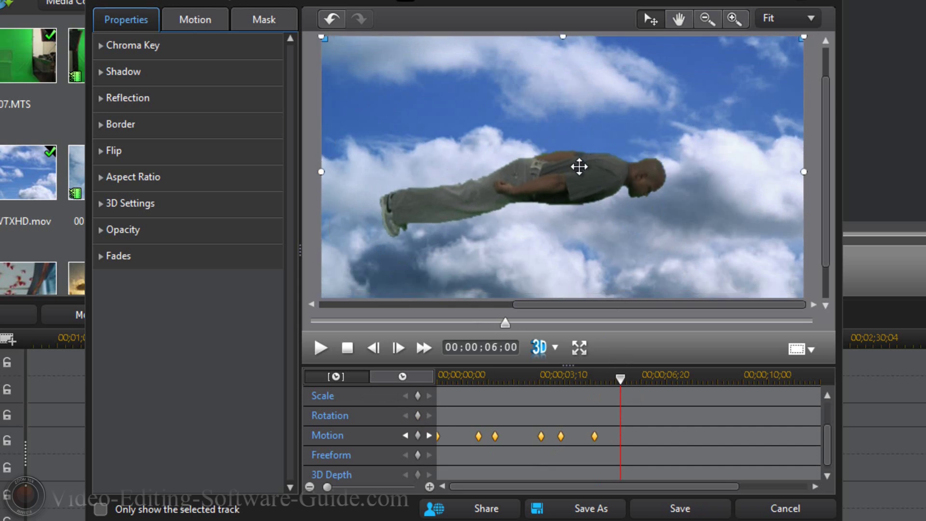
pyautogui.moveTo(568, 172); pyautogui.dragTo(579, 170)
pyautogui.moveTo(621, 380); pyautogui.dragTo(678, 384)
pyautogui.moveTo(606, 210)
pyautogui.mouseDown()
pyautogui.moveTo(622, 203)
pyautogui.moveTo(604, 203)
pyautogui.mouseUp()
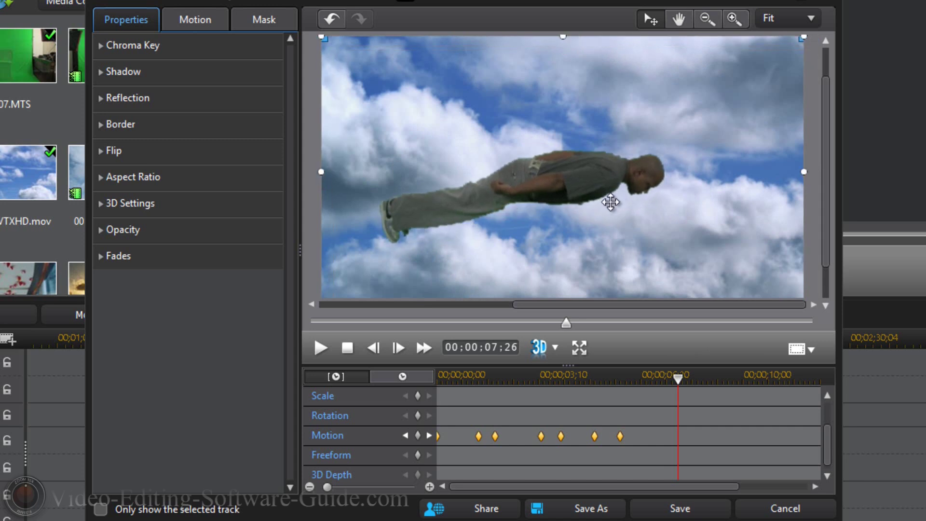
pyautogui.moveTo(823, 229)
pyautogui.mouseDown()
pyautogui.moveTo(821, 271)
pyautogui.moveTo(821, 230)
pyautogui.mouseUp()
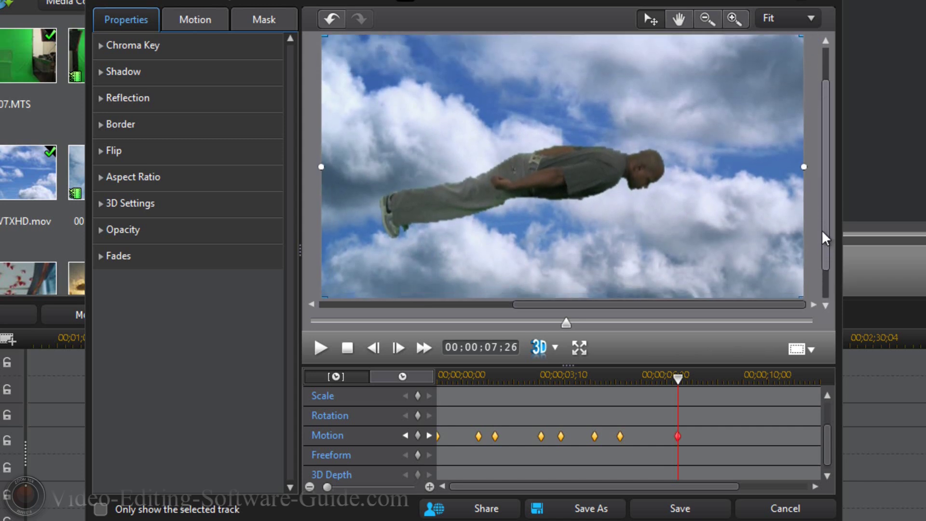
# Add a Motion keyframe at 00;00;08;21 with the man moved slightly down.
pyautogui.moveTo(681, 375); pyautogui.dragTo(702, 377)
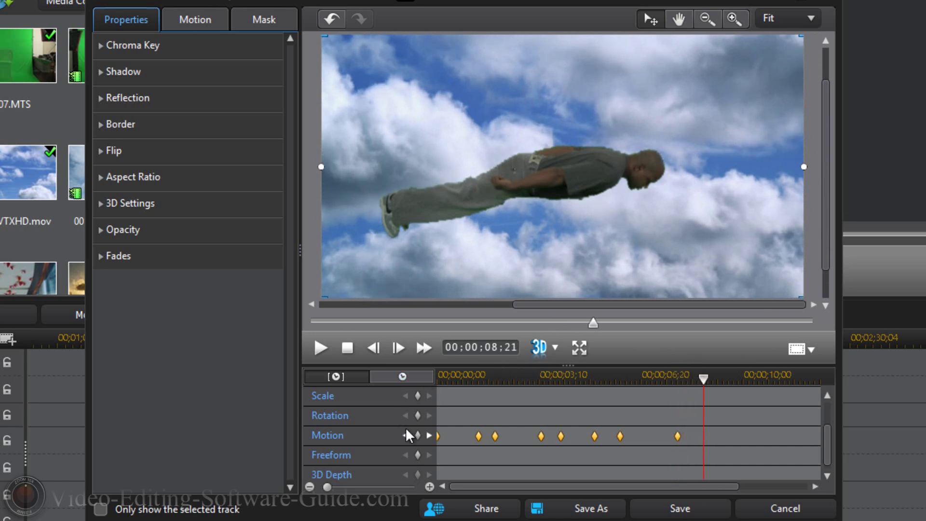
pyautogui.click(416, 436)
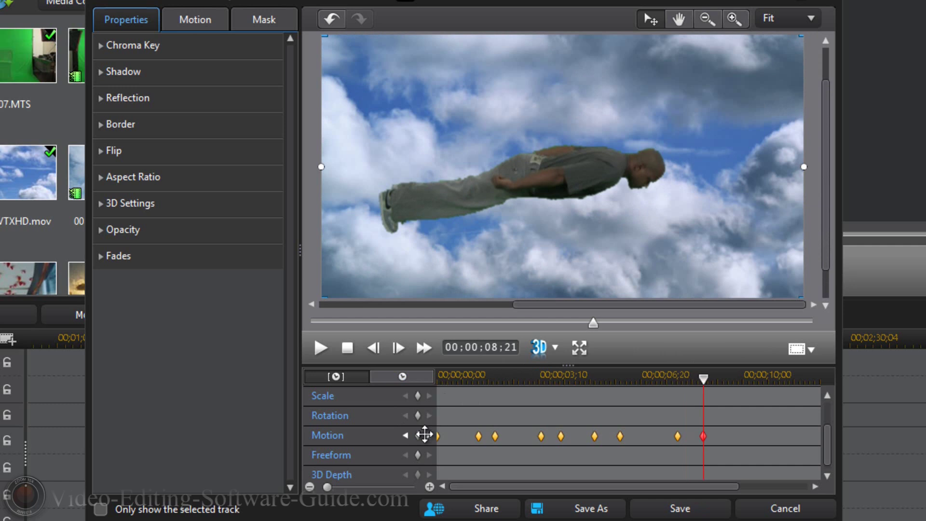
pyautogui.click(420, 434)
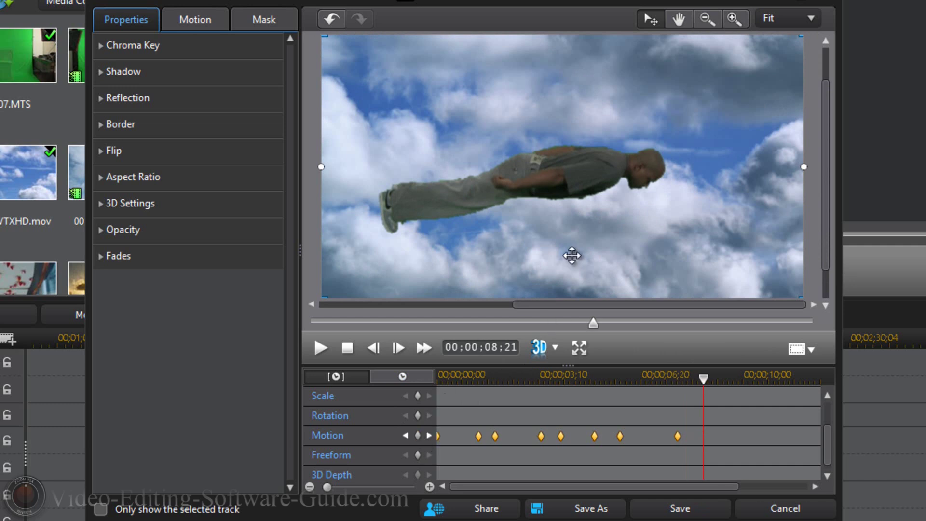
pyautogui.click(418, 434)
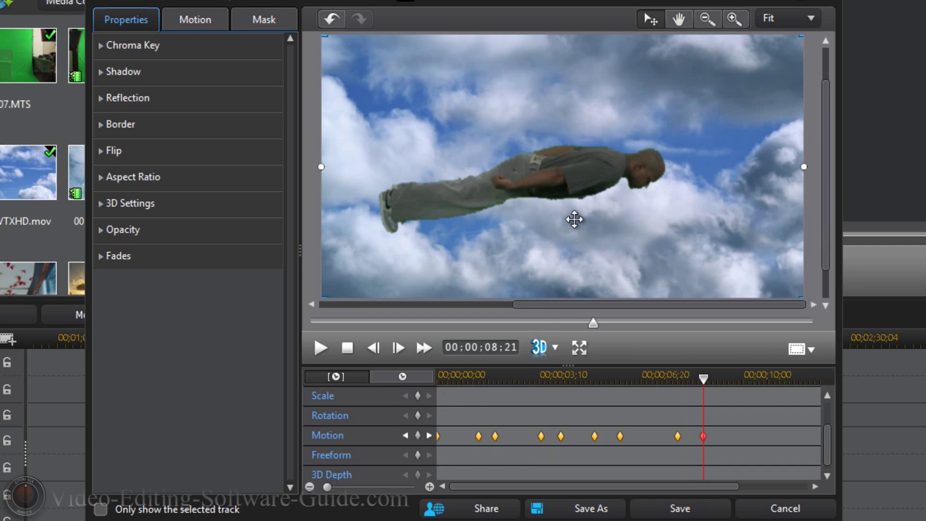
pyautogui.moveTo(585, 183); pyautogui.dragTo(585, 196)
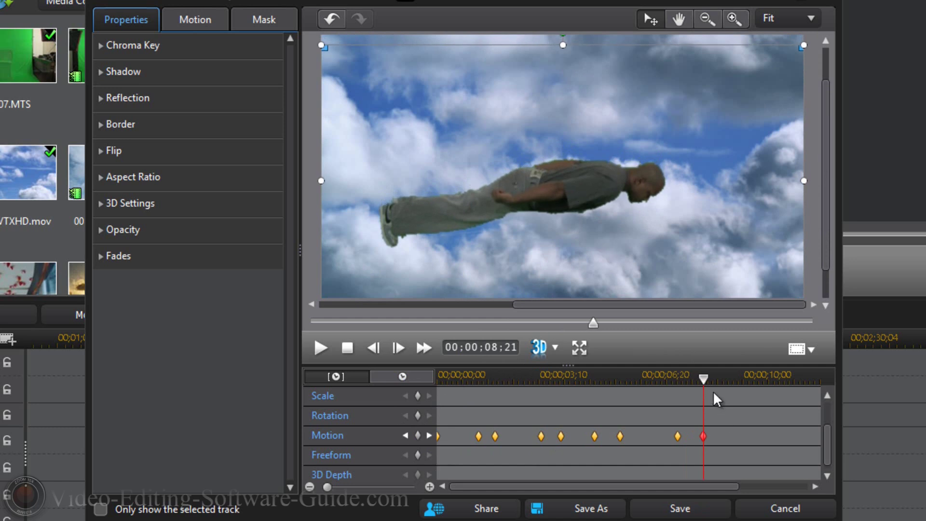
# Add Motion keyframes at 00;00;09;15 with the man raised and at 00;00;10;06 with him lowered well below the middle.
pyautogui.moveTo(706, 380); pyautogui.dragTo(731, 381)
pyautogui.moveTo(614, 197); pyautogui.dragTo(609, 168)
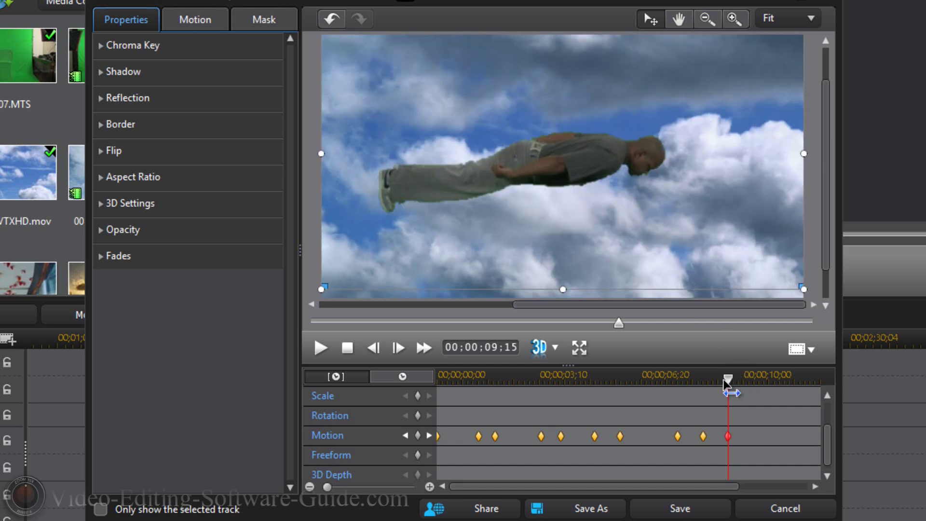
pyautogui.moveTo(725, 382); pyautogui.dragTo(748, 380)
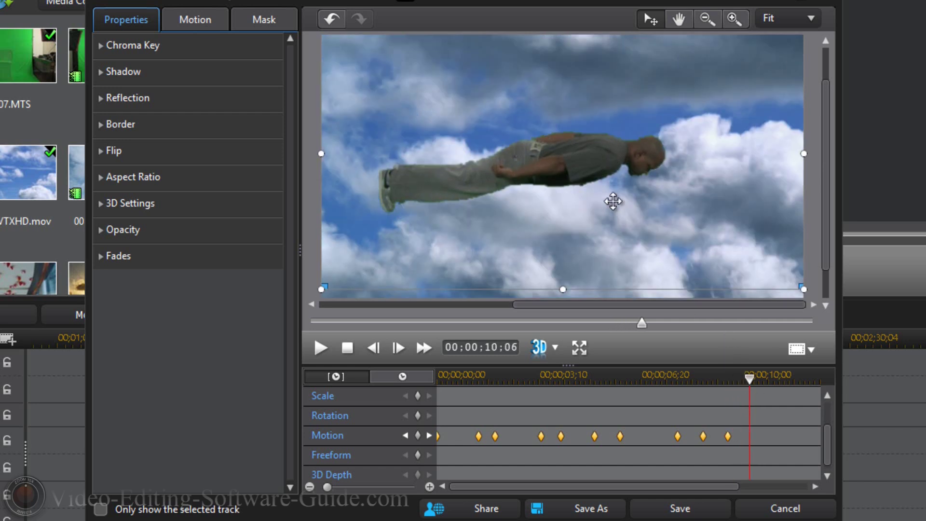
pyautogui.moveTo(581, 167); pyautogui.dragTo(578, 199)
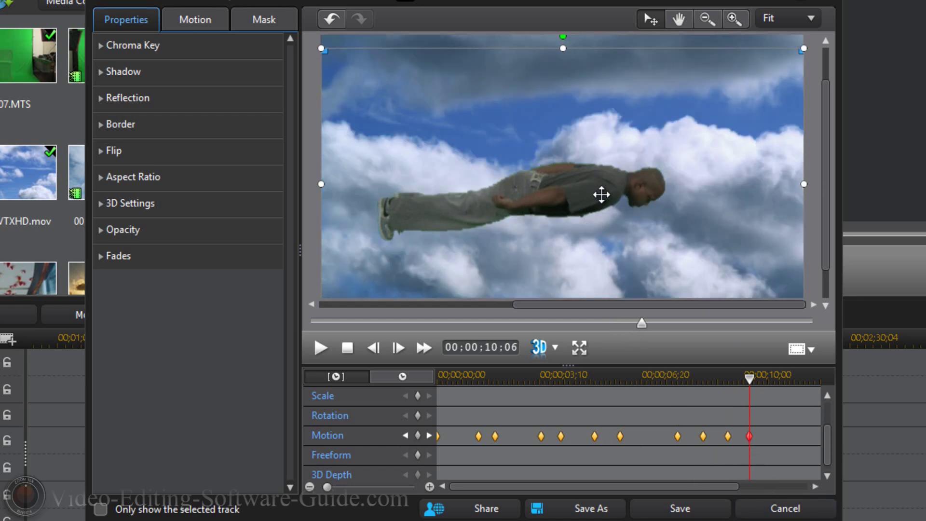
pyautogui.moveTo(601, 195); pyautogui.dragTo(591, 230)
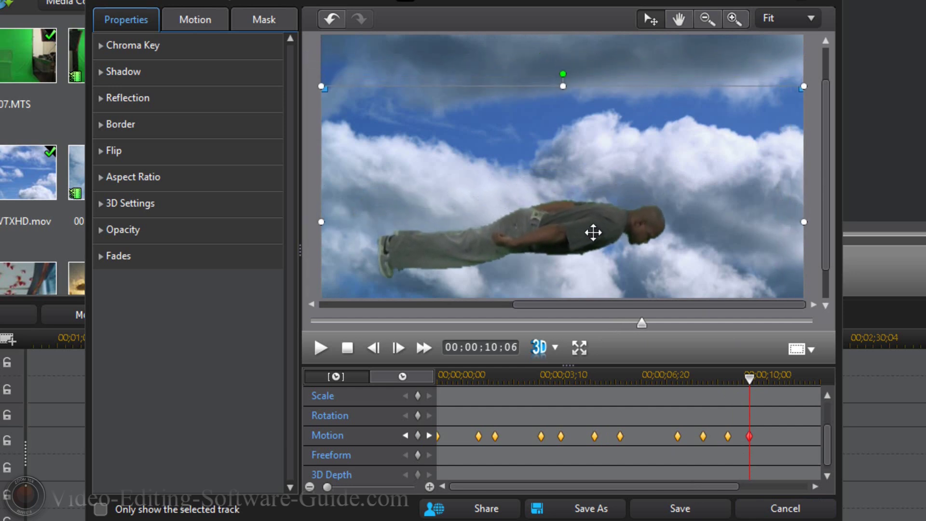
# Add a Motion keyframe at 00;00;10;17 with the man moved out of the frame past its upper-right corner.
pyautogui.moveTo(749, 374); pyautogui.dragTo(759, 381)
pyautogui.moveTo(559, 237); pyautogui.dragTo(925, 2)
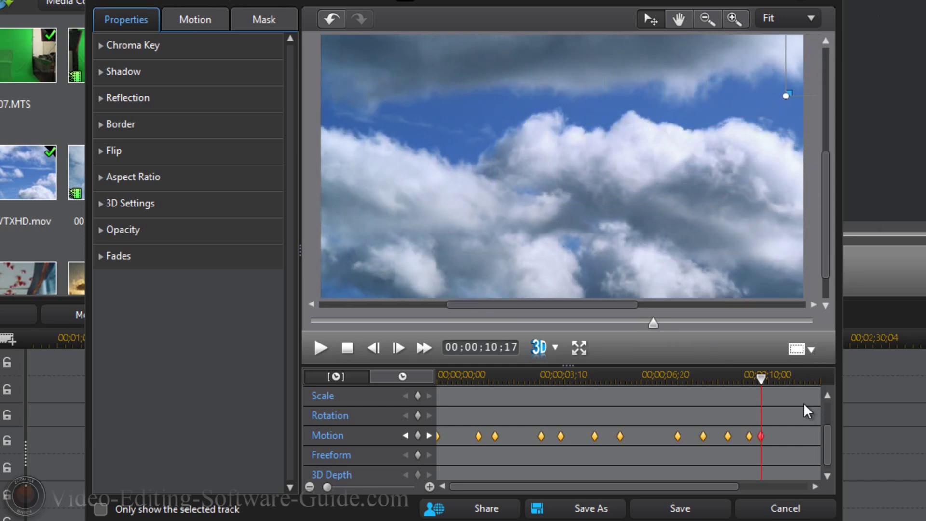
# Duplicate the previous keyframe's position onto the clip's final Motion keyframe, and move the off-screen exit keyframe to 00;00;13;28.
pyautogui.moveTo(763, 381); pyautogui.dragTo(877, 395)
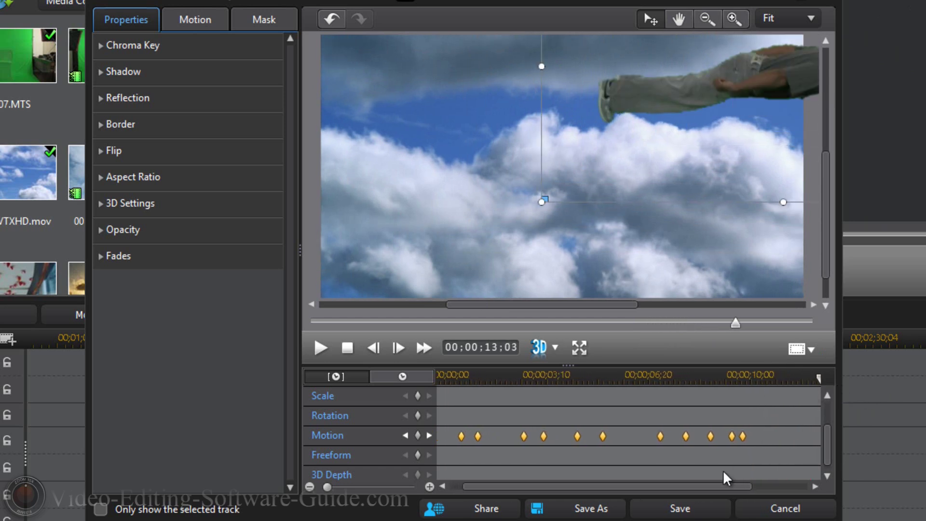
pyautogui.moveTo(722, 485); pyautogui.dragTo(805, 488)
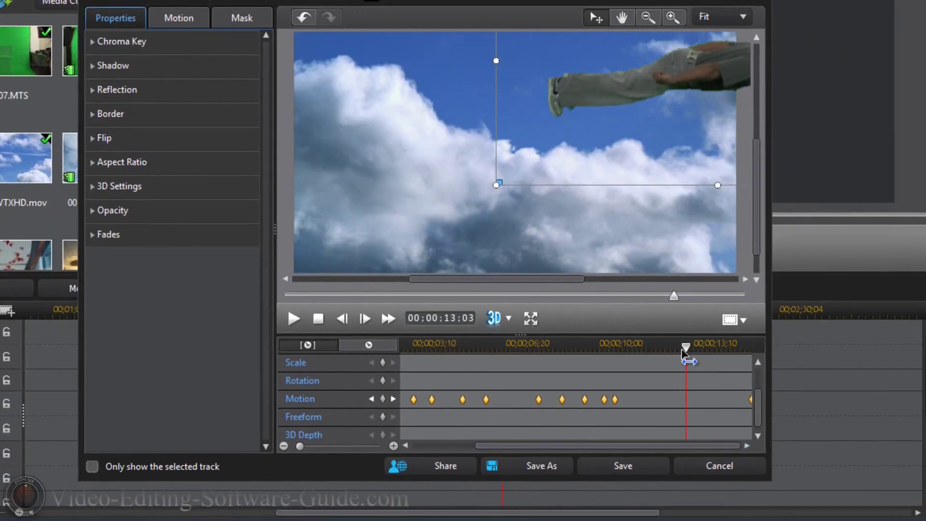
pyautogui.moveTo(686, 349); pyautogui.dragTo(702, 365)
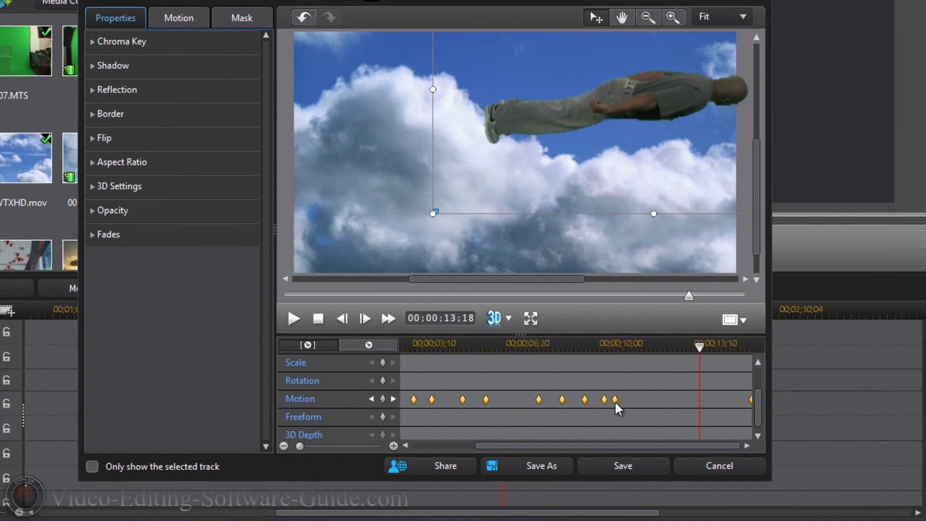
pyautogui.moveTo(709, 358); pyautogui.dragTo(799, 360)
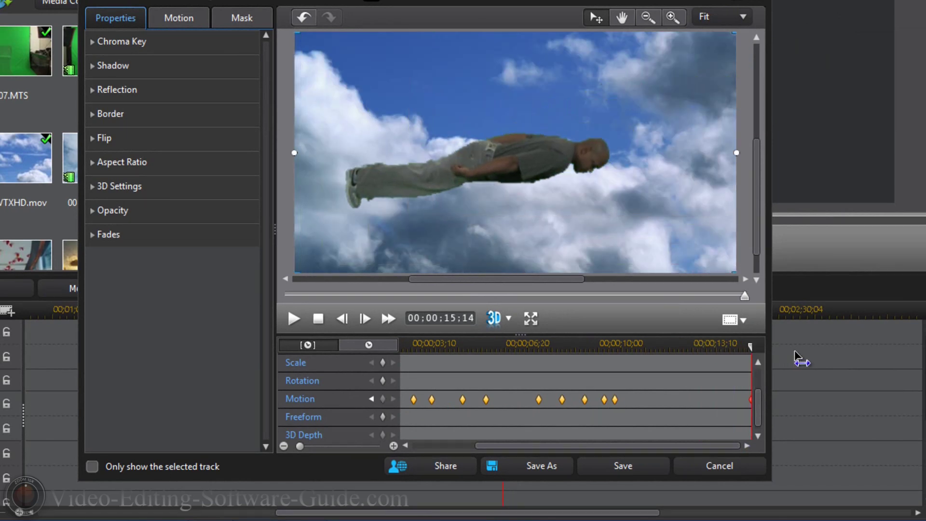
pyautogui.rightClick(751, 398)
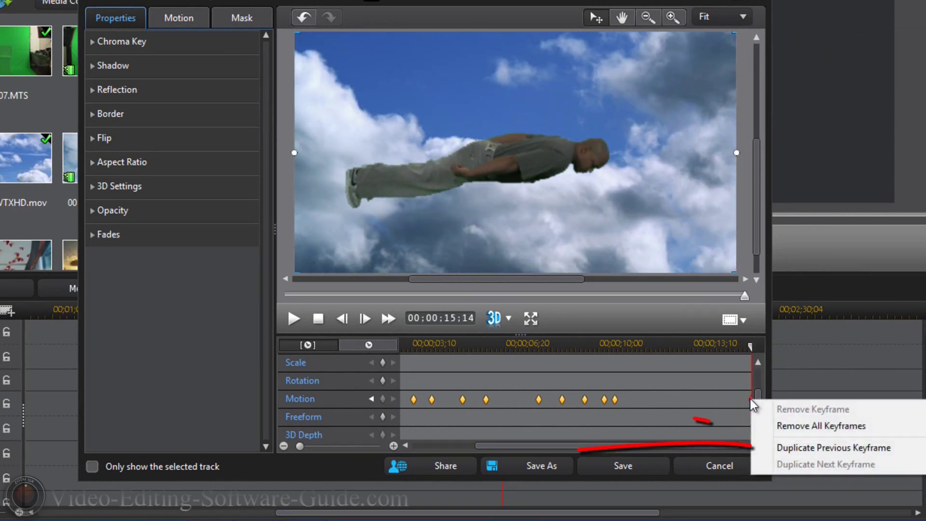
pyautogui.click(795, 446)
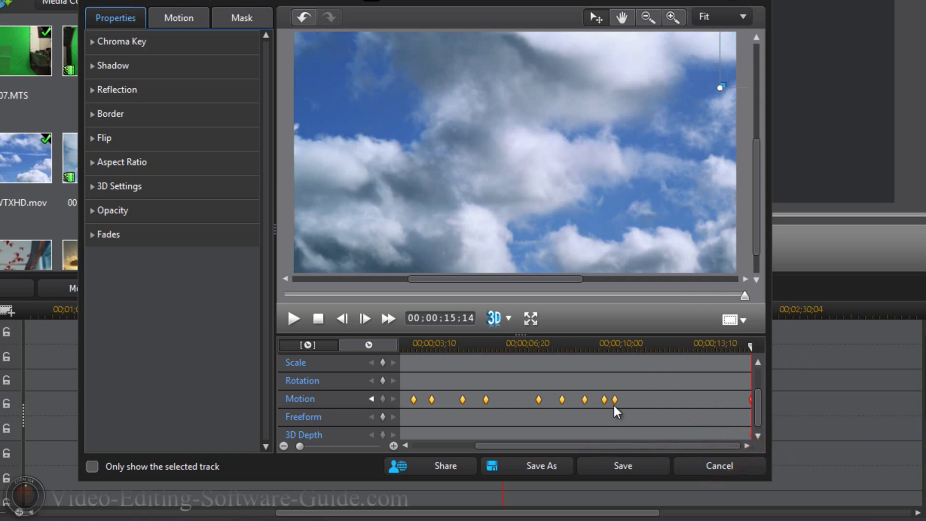
pyautogui.moveTo(615, 400); pyautogui.dragTo(710, 406)
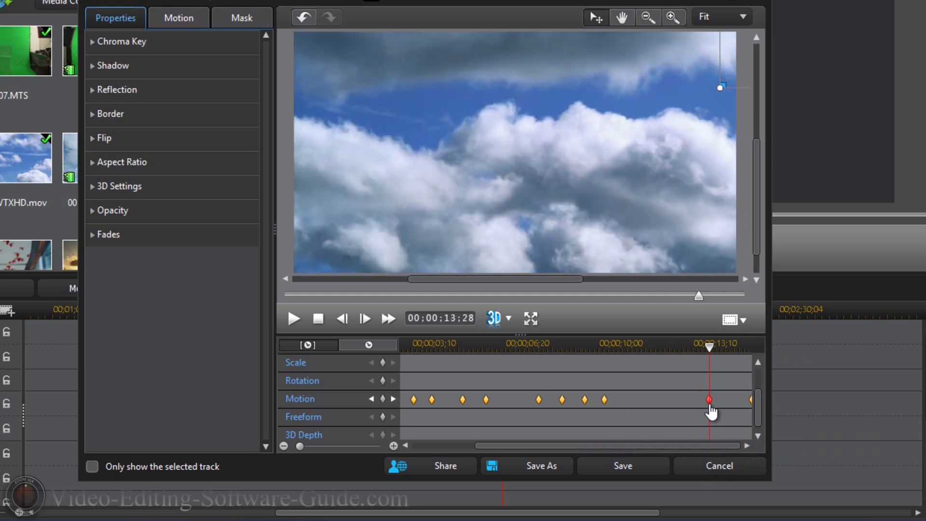
# Spread the man's later Motion keyframes further apart, moving three of them to 00;00;06;20, 00;00;09;28 and 00;00;11;29.
pyautogui.moveTo(606, 406); pyautogui.dragTo(699, 417)
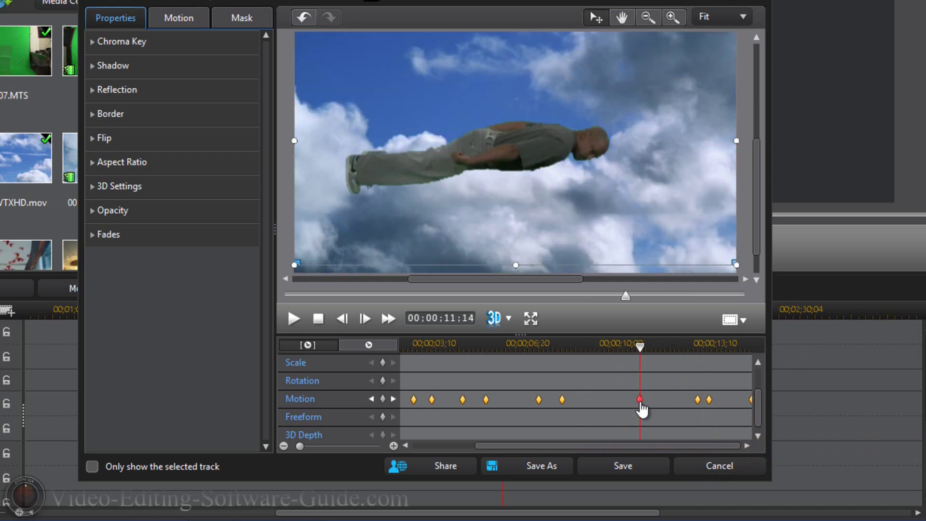
pyautogui.moveTo(563, 404); pyautogui.dragTo(597, 405)
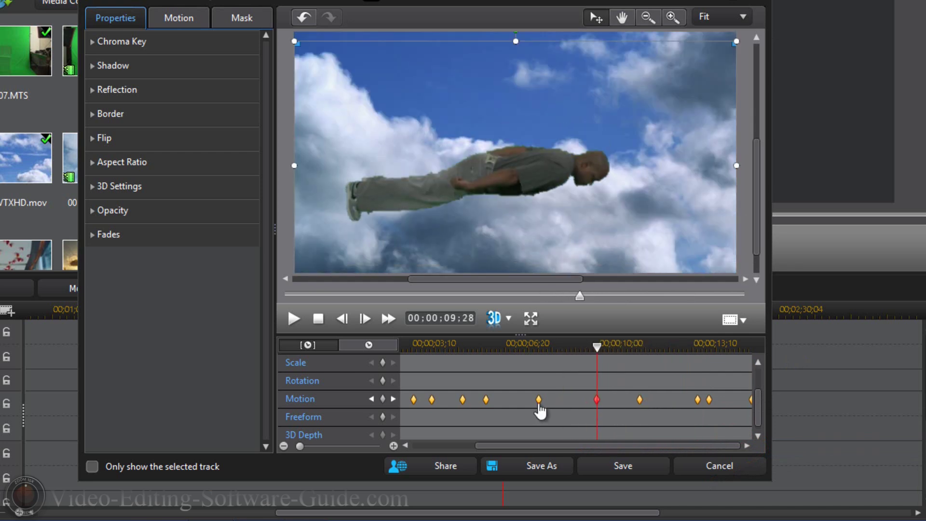
pyautogui.moveTo(487, 401); pyautogui.dragTo(502, 401)
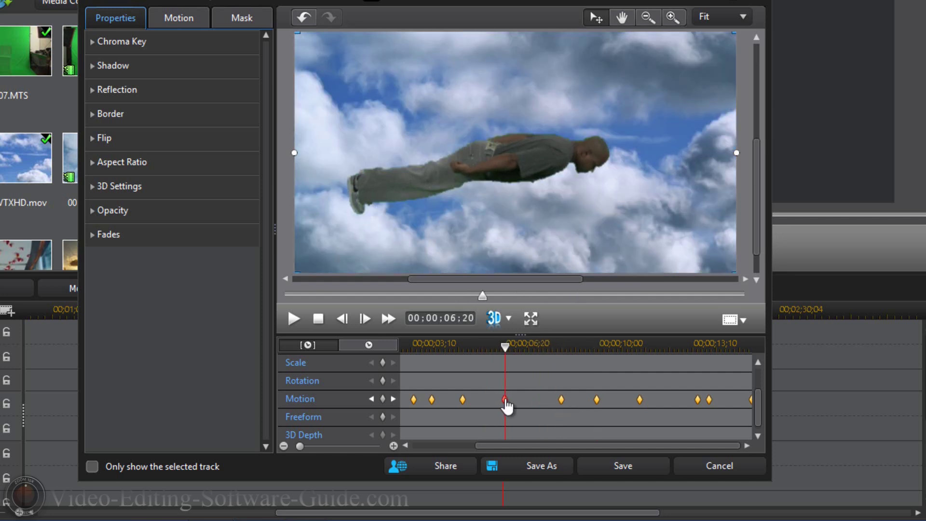
pyautogui.moveTo(642, 409); pyautogui.dragTo(649, 409)
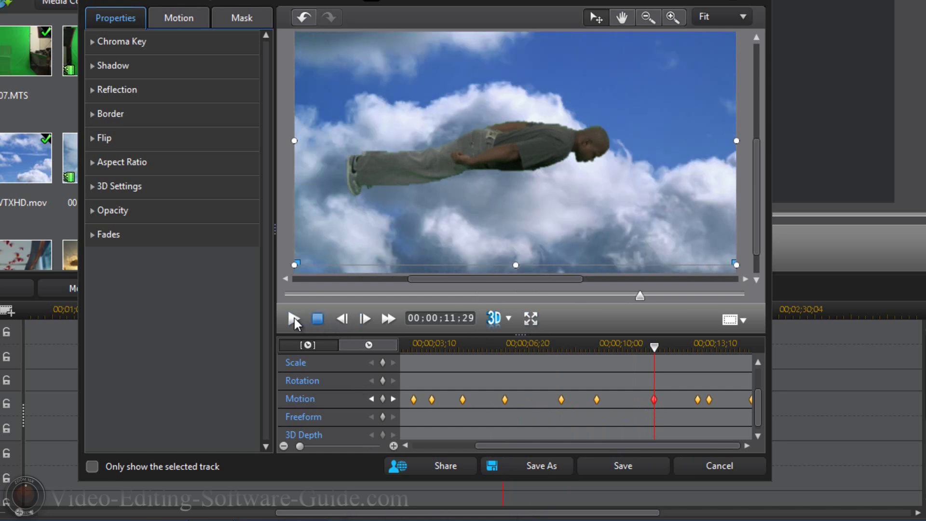
# Preview the retimed flying animation and save the changes made to clip 00007.MTS.
pyautogui.click(294, 318)
pyautogui.click(294, 317)
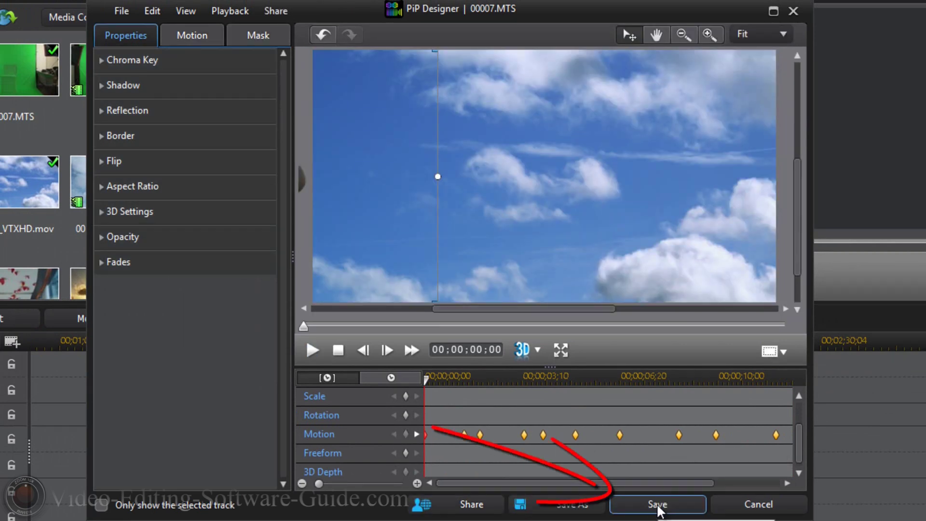
pyautogui.click(658, 504)
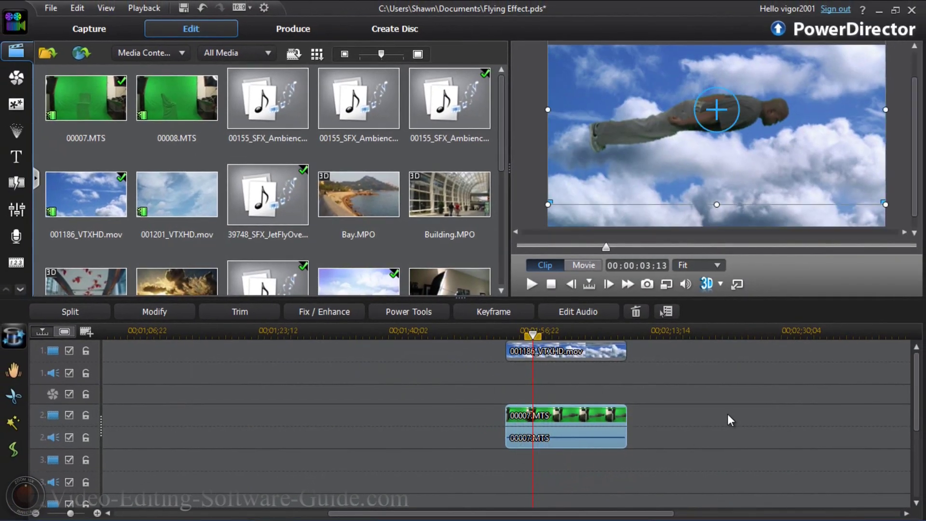
# Play the movie from just before the sky and green-screen clips to review the flight over the clouds.
pyautogui.moveTo(533, 335); pyautogui.dragTo(492, 336)
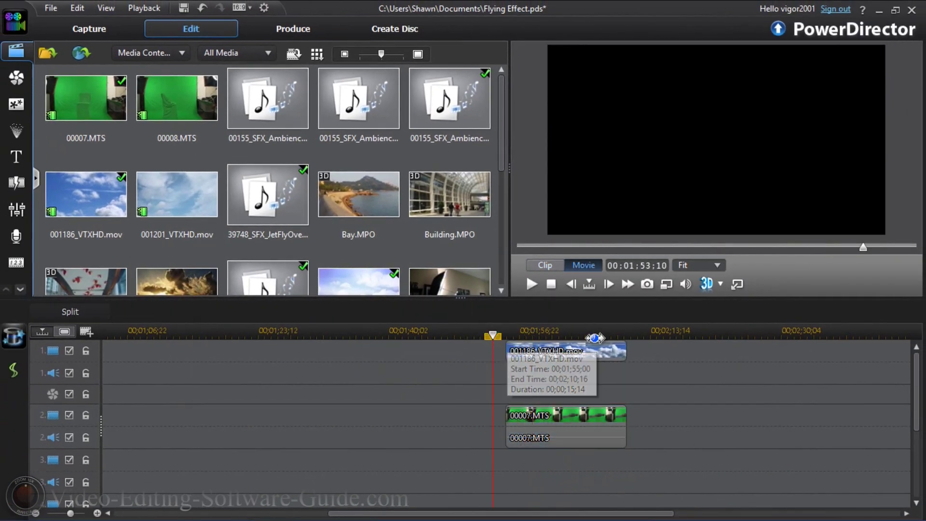
pyautogui.click(532, 285)
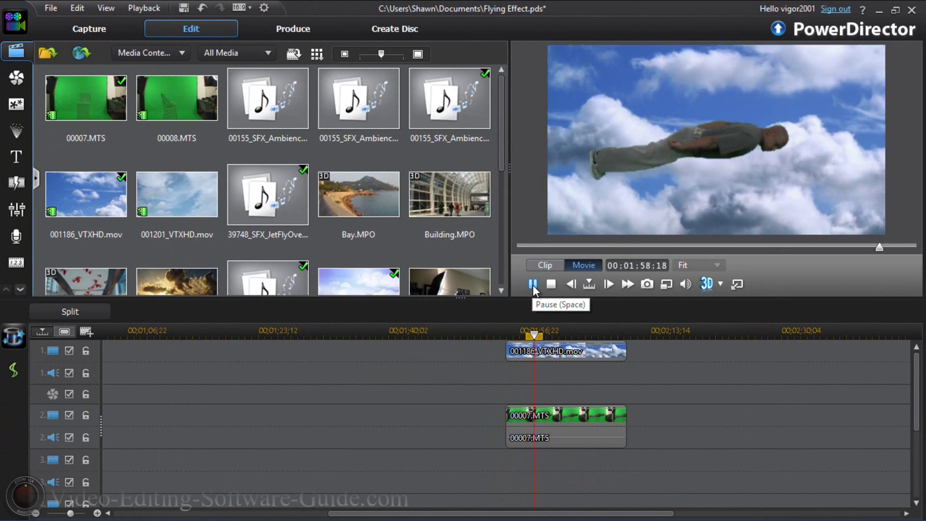
pyautogui.click(533, 285)
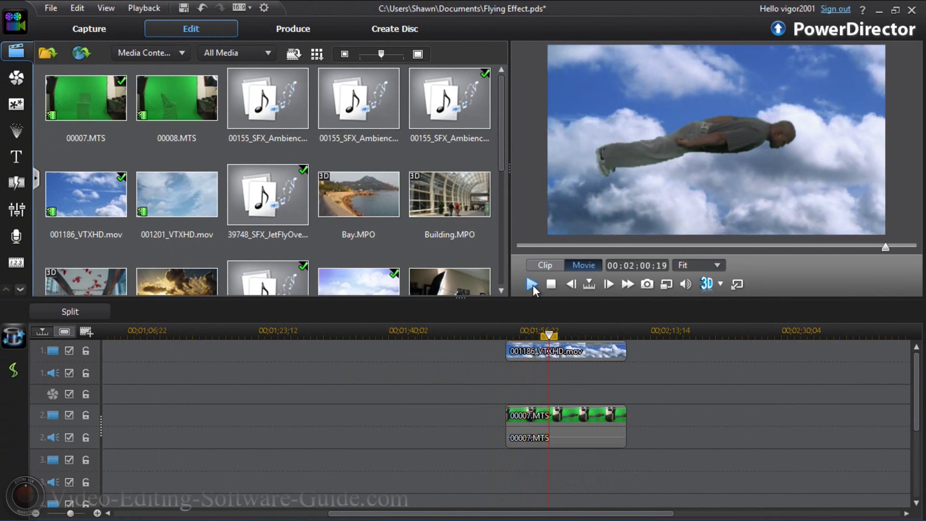
# Apply the Blur effect from the Style category to the 00007.MTS clip on video track 2.
pyautogui.moveTo(547, 340); pyautogui.dragTo(501, 338)
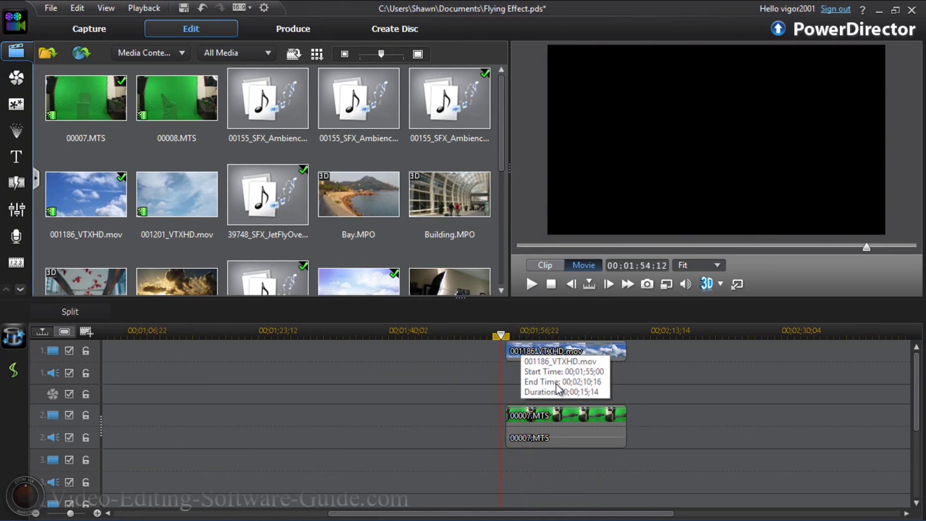
pyautogui.click(572, 427)
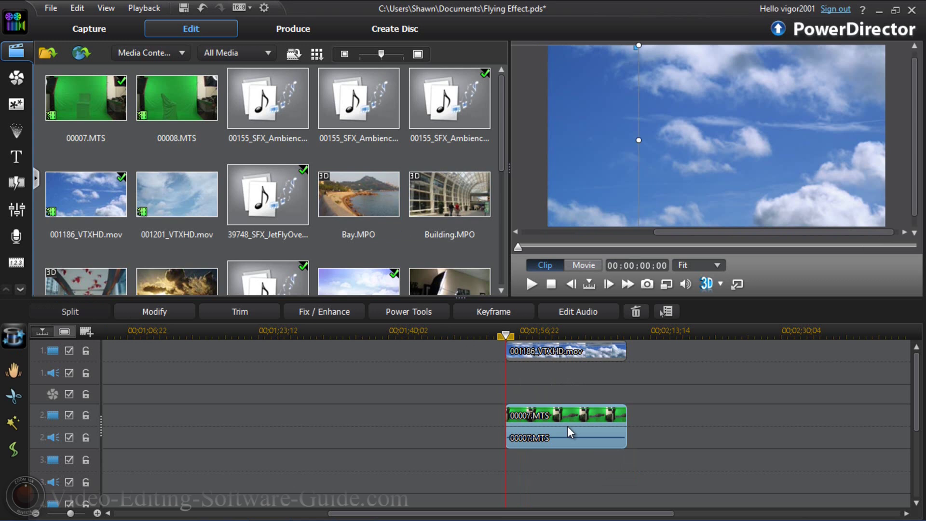
pyautogui.click(14, 81)
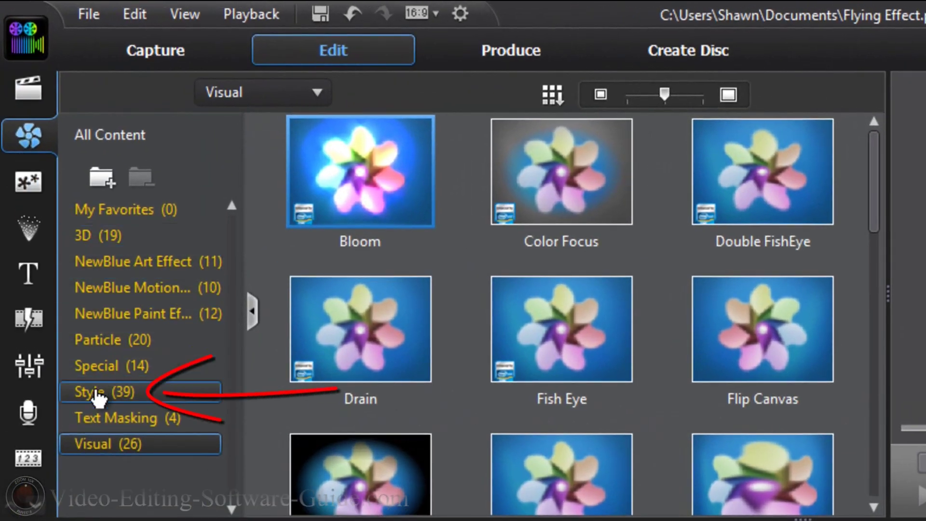
pyautogui.click(95, 403)
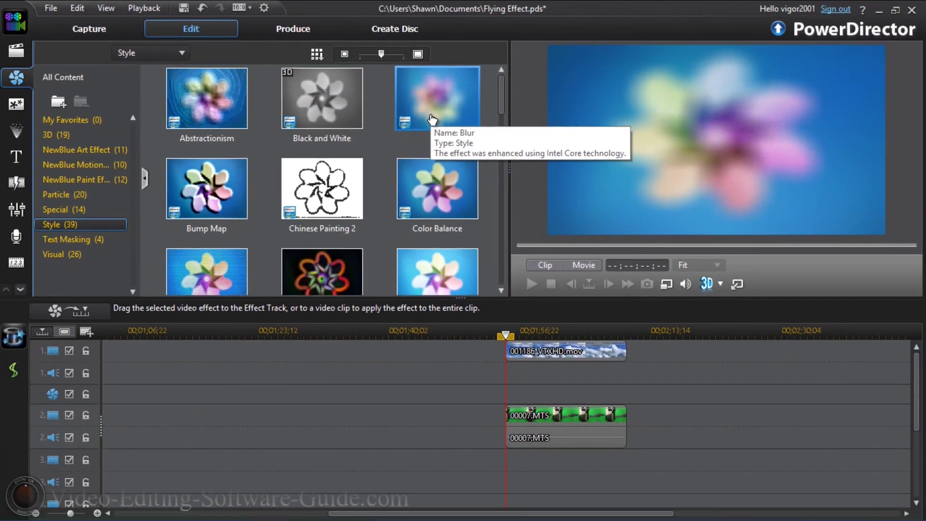
pyautogui.moveTo(432, 118)
pyautogui.mouseDown()
pyautogui.moveTo(435, 109)
pyautogui.moveTo(444, 207)
pyautogui.moveTo(528, 364)
pyautogui.moveTo(537, 423)
pyautogui.mouseUp()
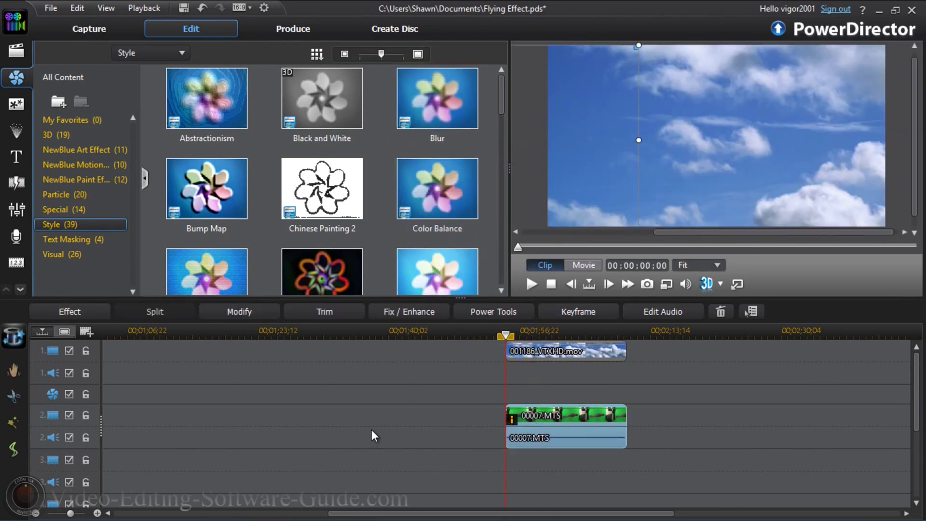
# Set the Blur effect's Degree to 1 on 00007.MTS, accepting the reset of the effect's keyframes.
pyautogui.moveTo(505, 335); pyautogui.dragTo(555, 340)
pyautogui.click(531, 427)
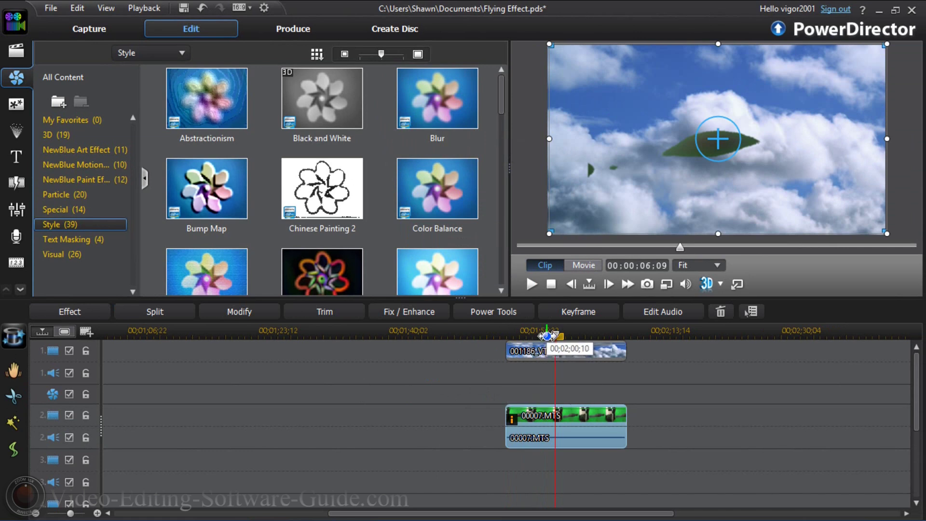
pyautogui.moveTo(556, 338); pyautogui.dragTo(537, 337)
pyautogui.click(536, 424)
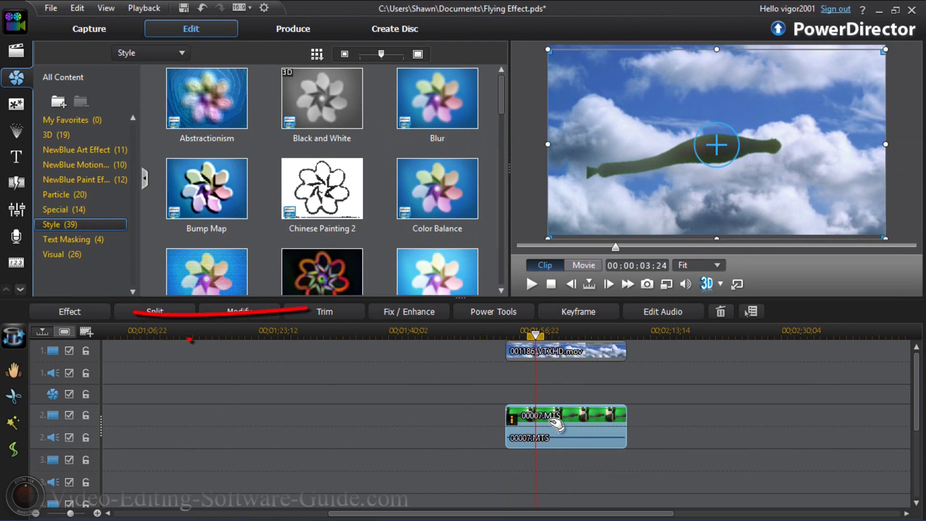
pyautogui.click(95, 317)
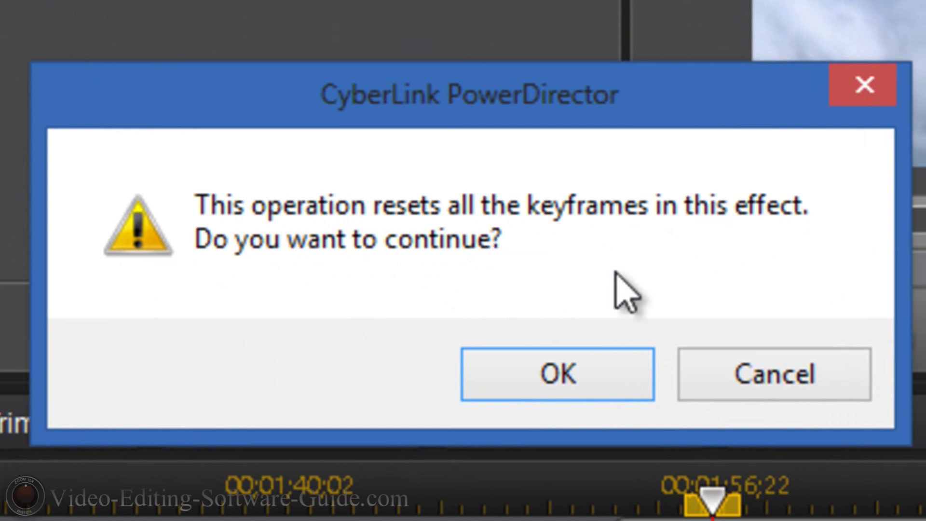
pyautogui.click(550, 379)
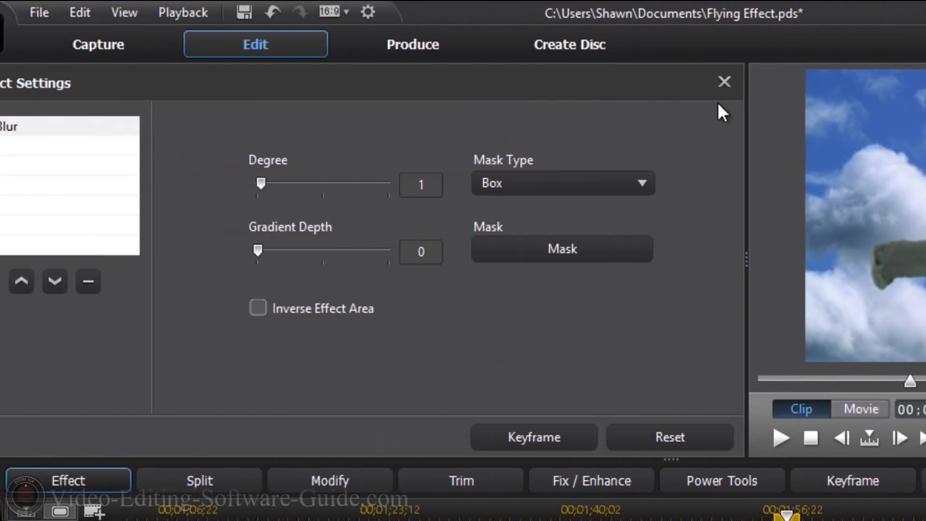
pyautogui.click(765, 82)
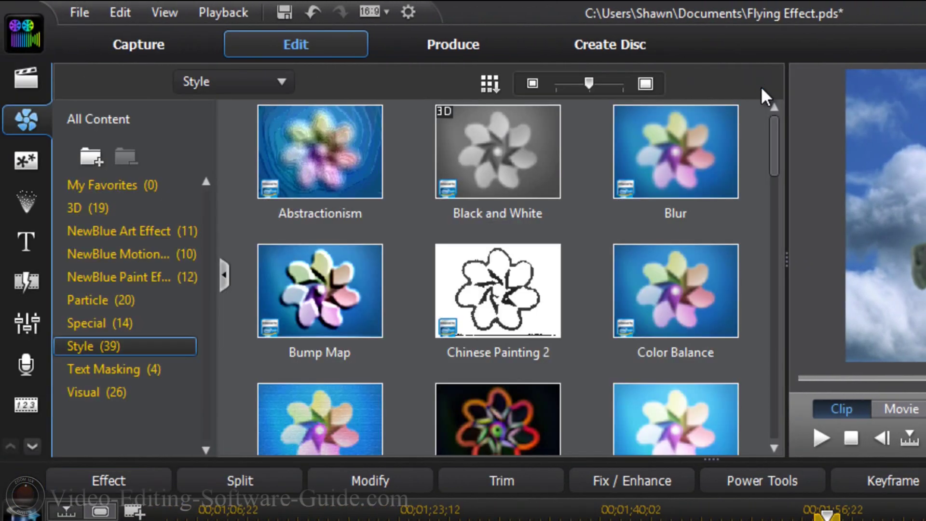
# Apply the Quake effect from the Visual category to the 00007.MTS clip on video track 2.
pyautogui.click(88, 397)
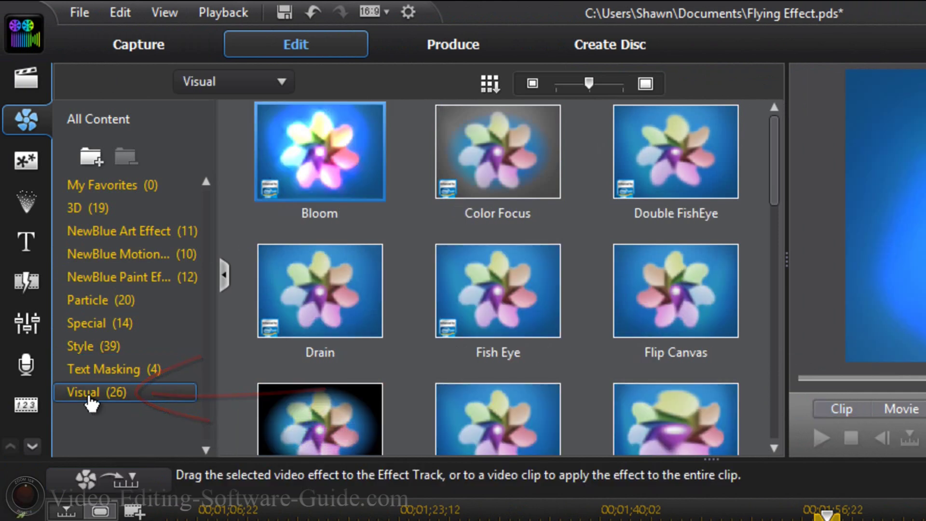
pyautogui.moveTo(775, 167); pyautogui.dragTo(757, 319)
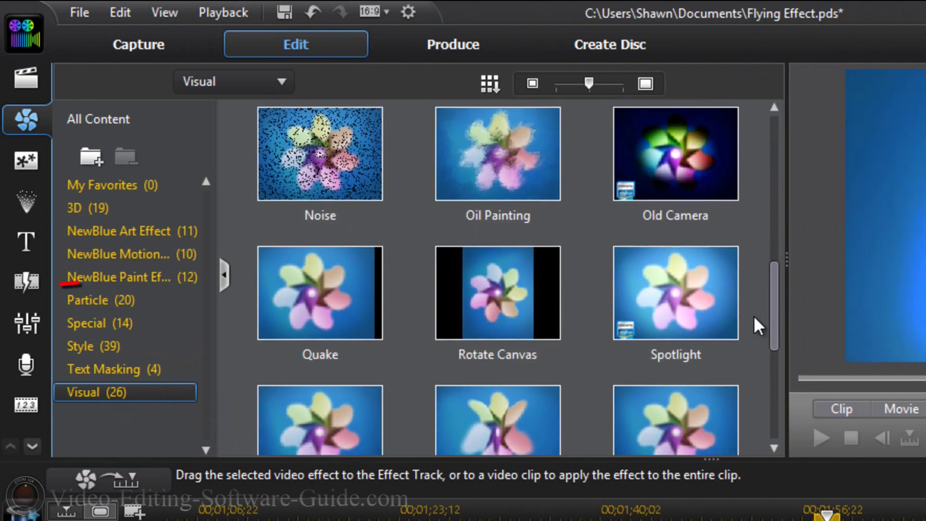
pyautogui.click(326, 304)
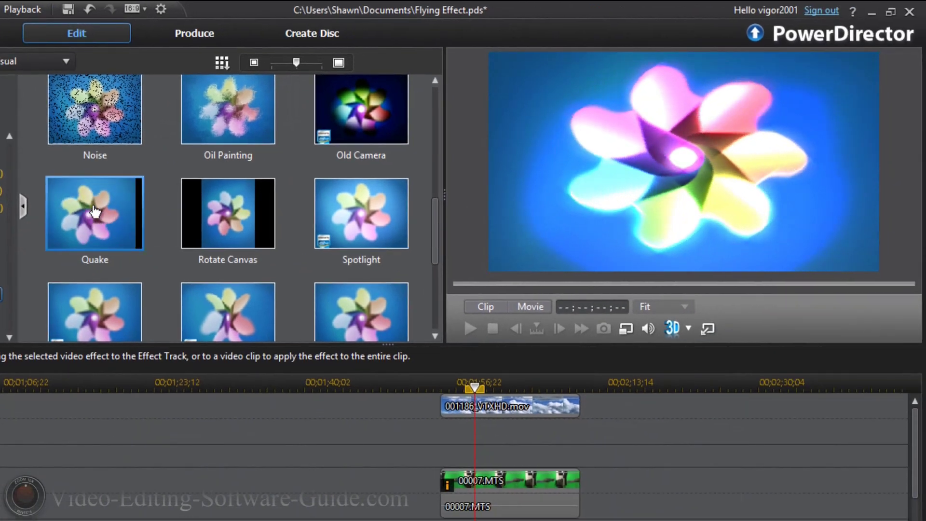
pyautogui.moveTo(95, 211); pyautogui.dragTo(470, 469)
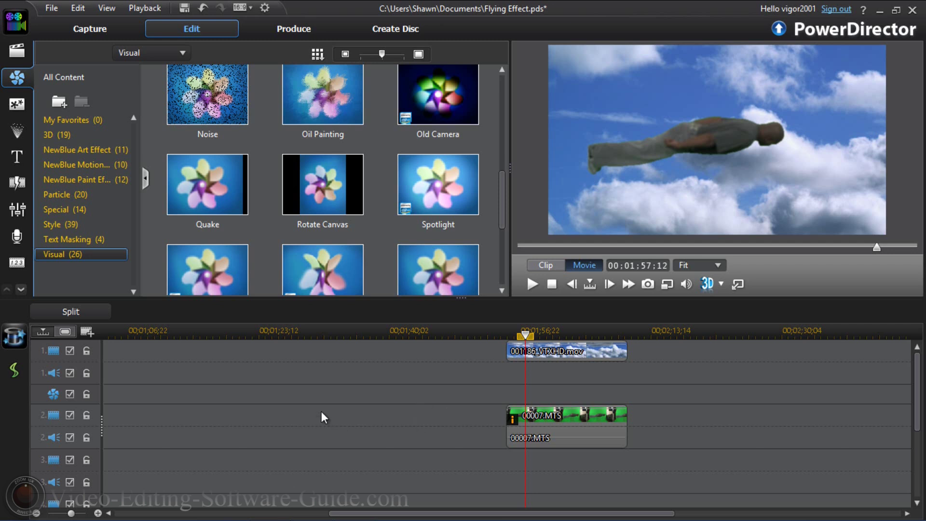
# Open the effect settings of 00007.MTS and set the Quake effect's Quake Level to 20.
pyautogui.click(582, 418)
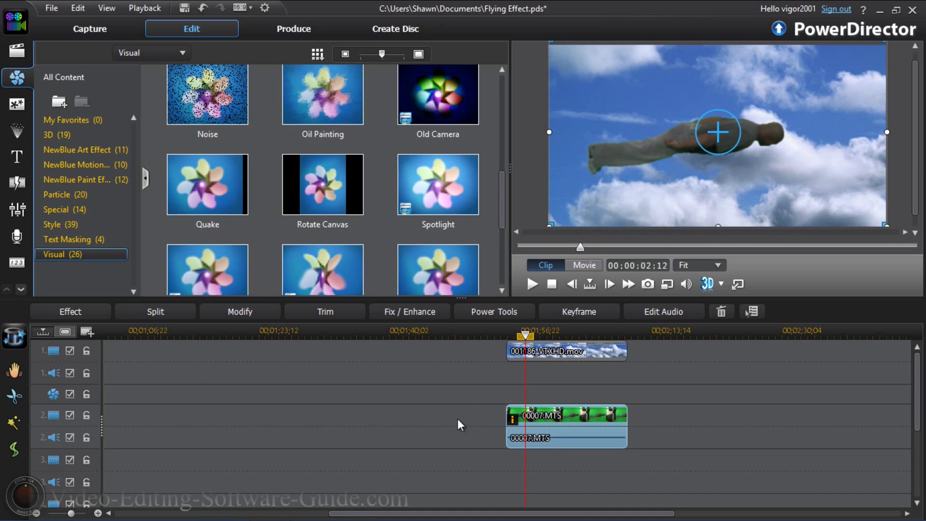
pyautogui.click(88, 311)
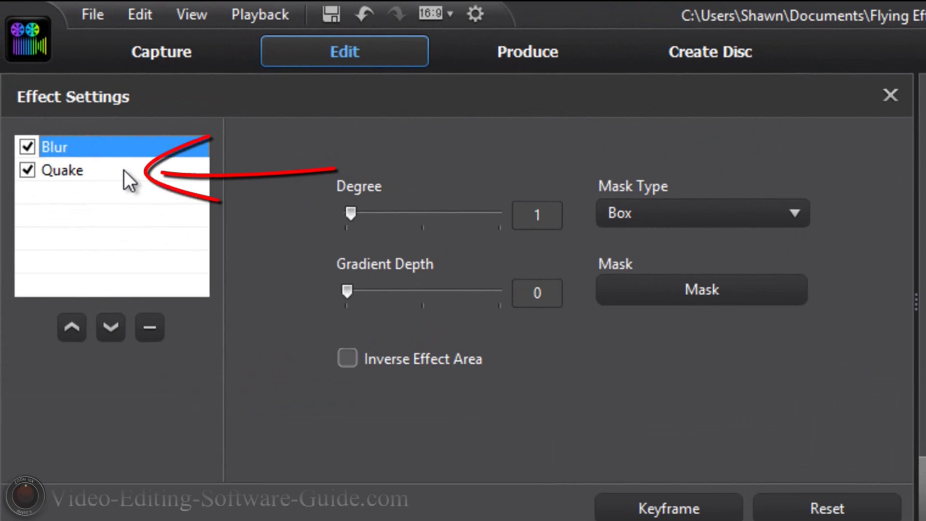
pyautogui.click(124, 170)
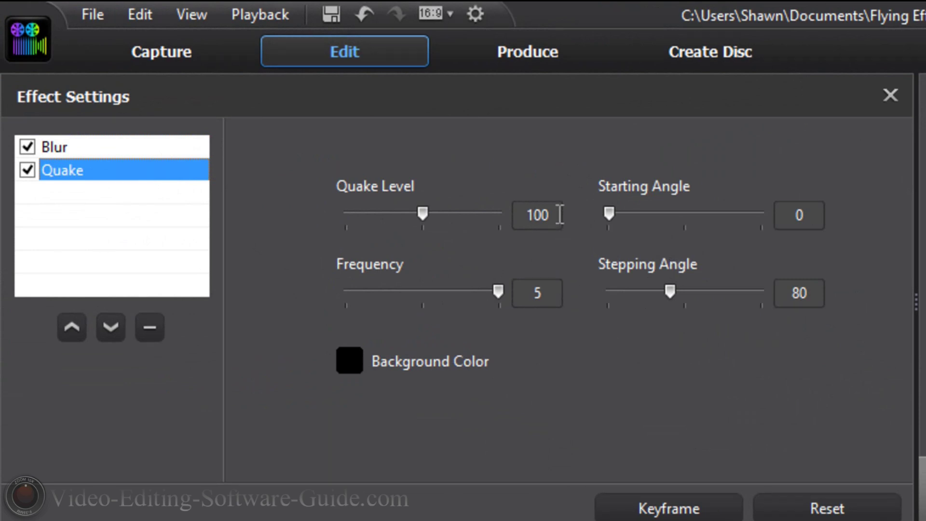
pyautogui.moveTo(558, 213); pyautogui.dragTo(534, 211)
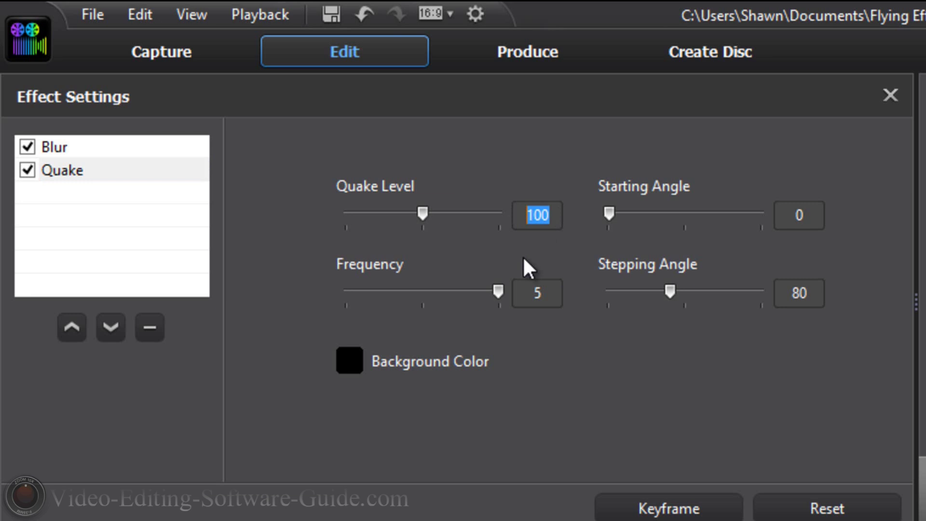
pyautogui.write('20')
pyautogui.press('Return')
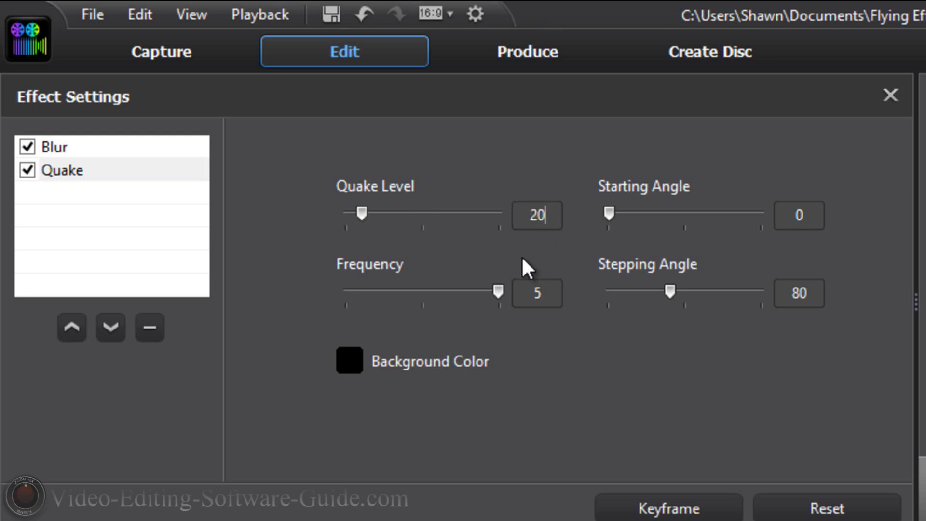
# Set the Quake effect's Starting Angle to 4 and Stepping Angle to 45, and close the effect settings.
pyautogui.click(812, 215)
pyautogui.press('BackSpace')
pyautogui.write('4')
pyautogui.click(549, 290)
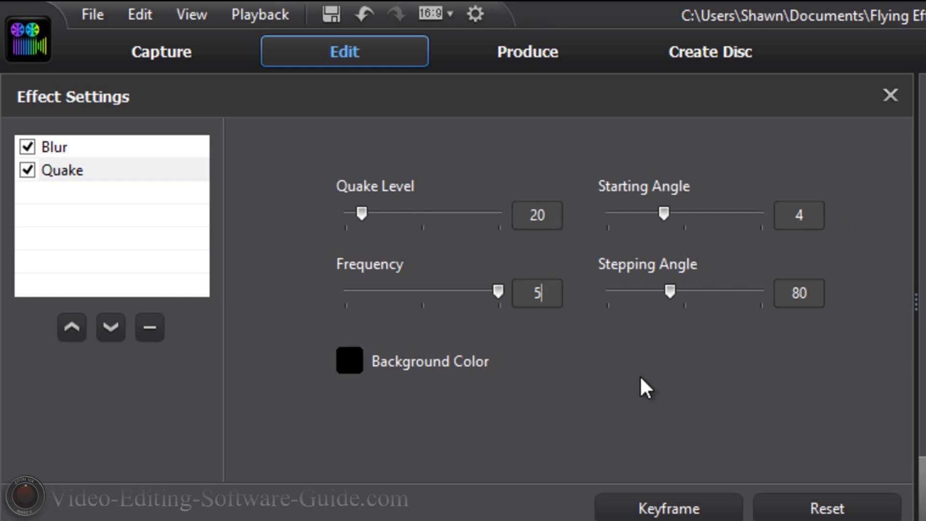
pyautogui.click(819, 293)
pyautogui.press('BackSpace')
pyautogui.press('BackSpace')
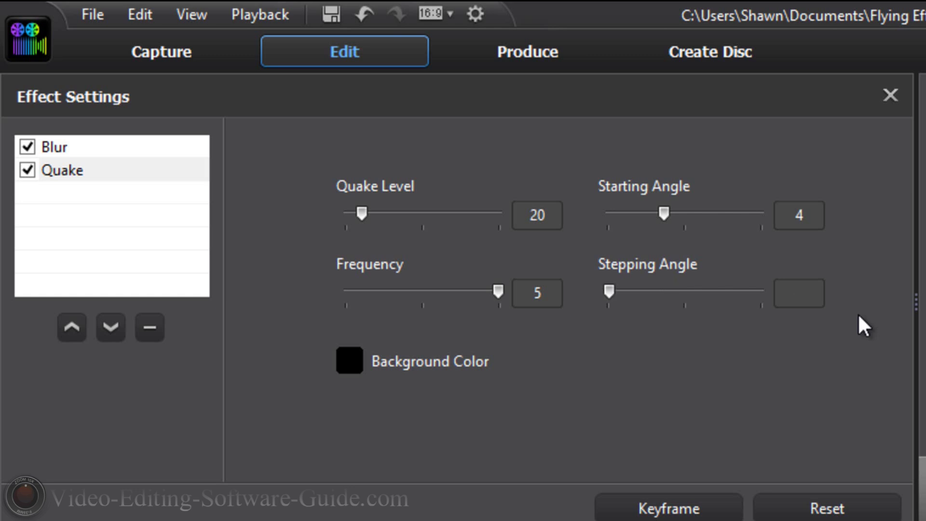
pyautogui.write('45')
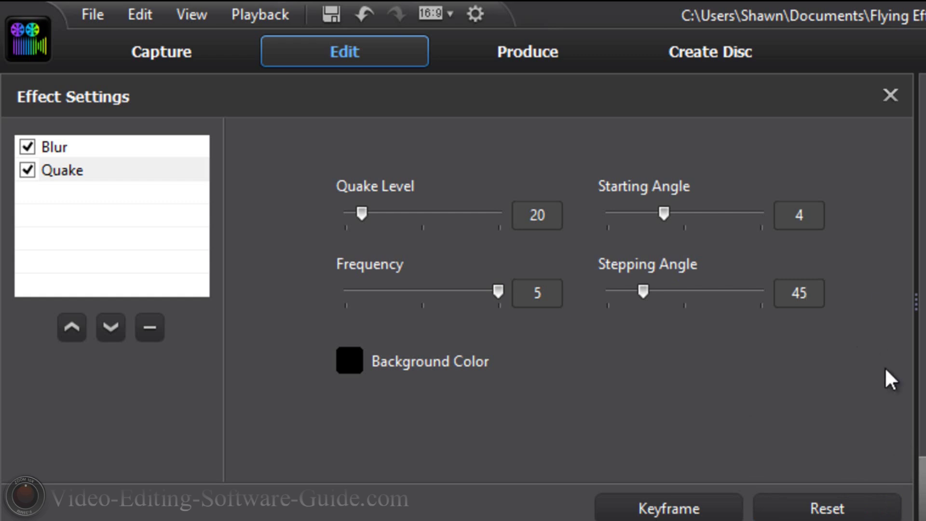
pyautogui.click(890, 95)
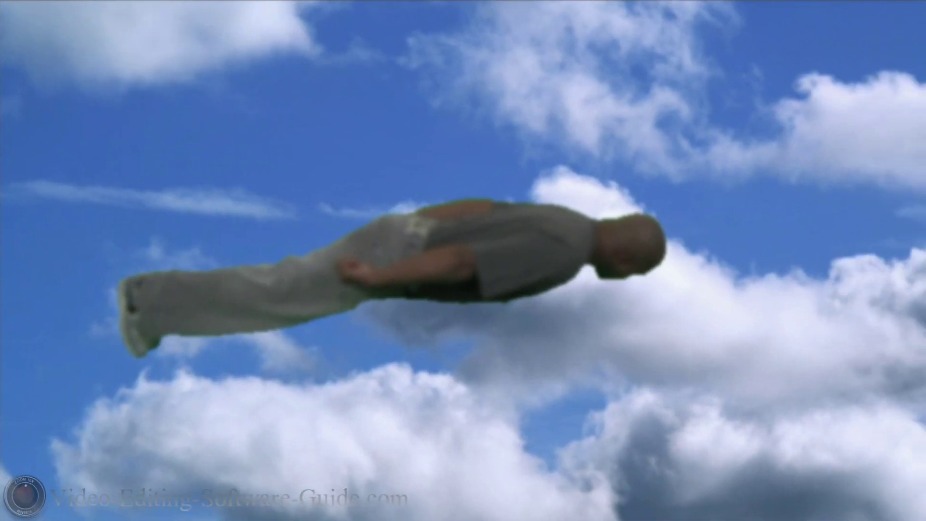